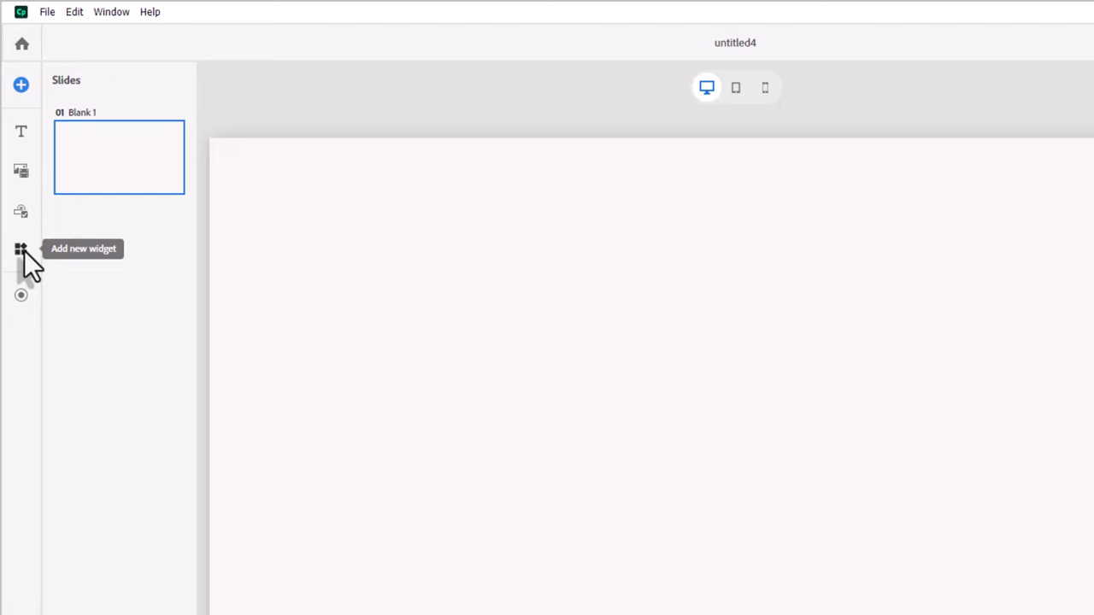
Insert a Timeline widget on the blank slide, give it the vertical design option and set its number of nodes to 6
left_click(22, 250)
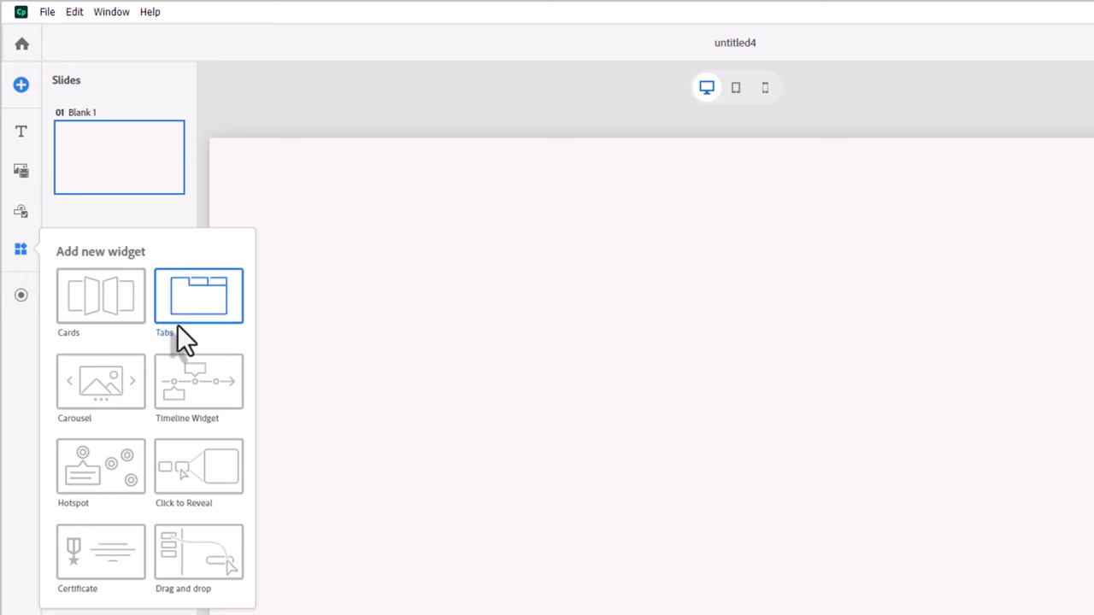
left_click(210, 392)
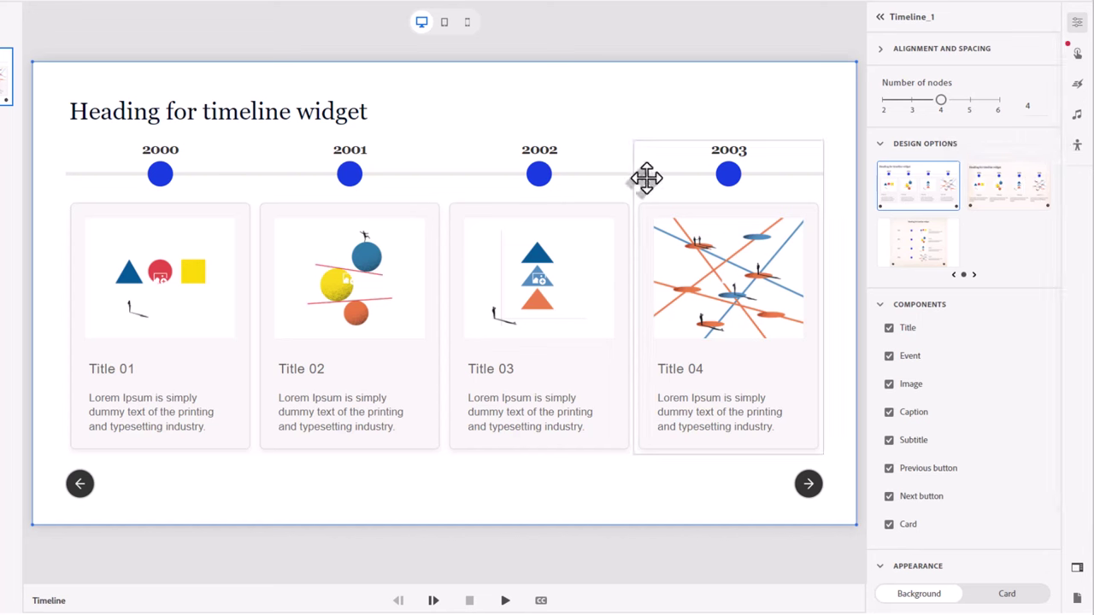
left_click(913, 244)
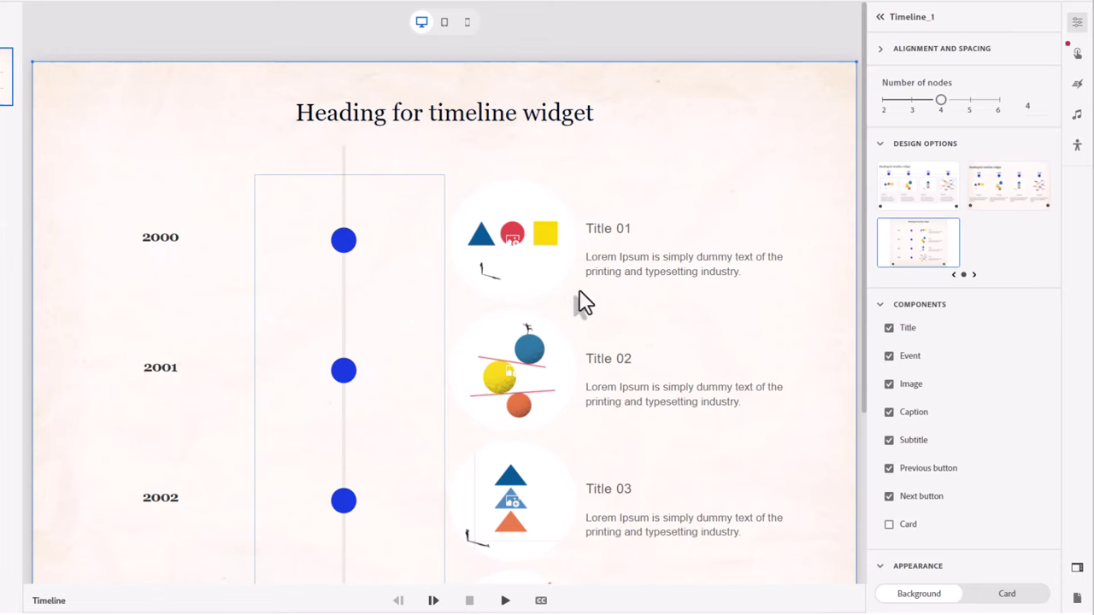
scroll(581, 300, "down", 3)
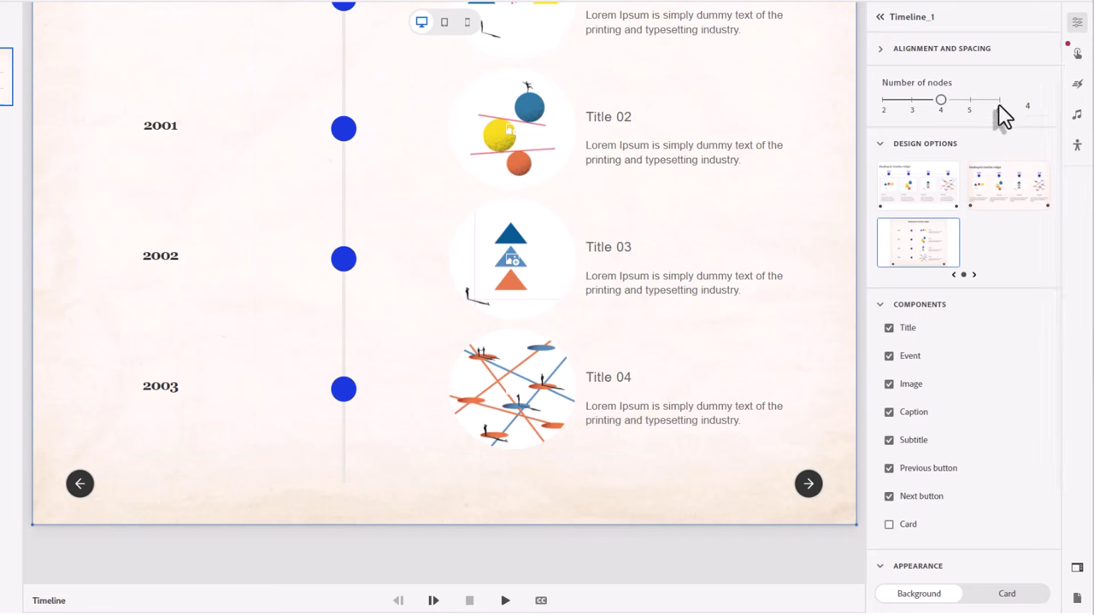
left_click_drag(940, 90, 1000, 103)
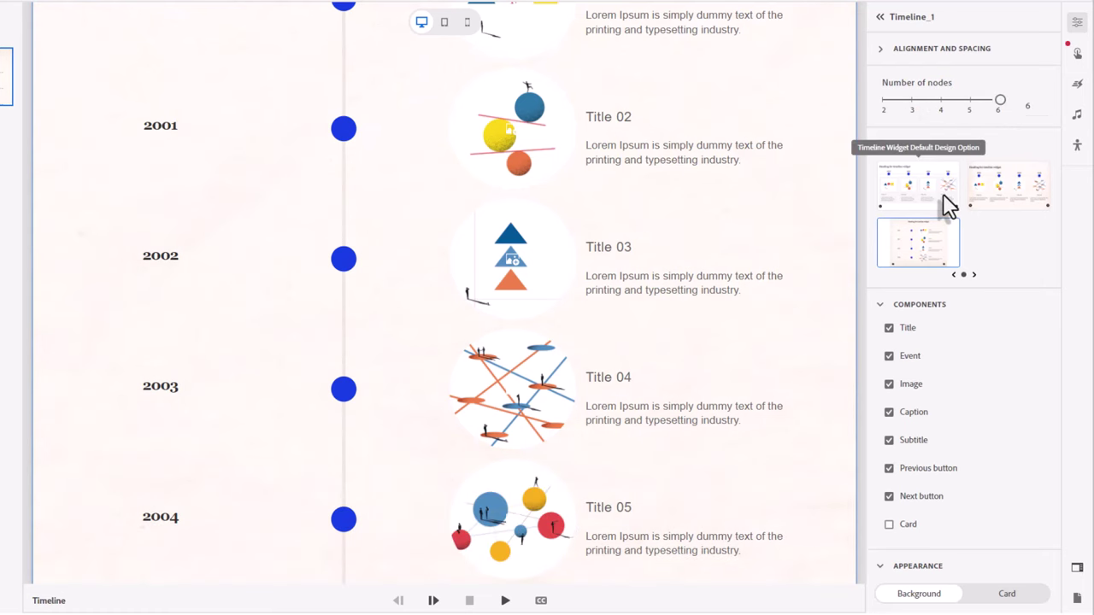
Review the timeline widget's alignment and spacing settings and left-align its title
left_click(880, 49)
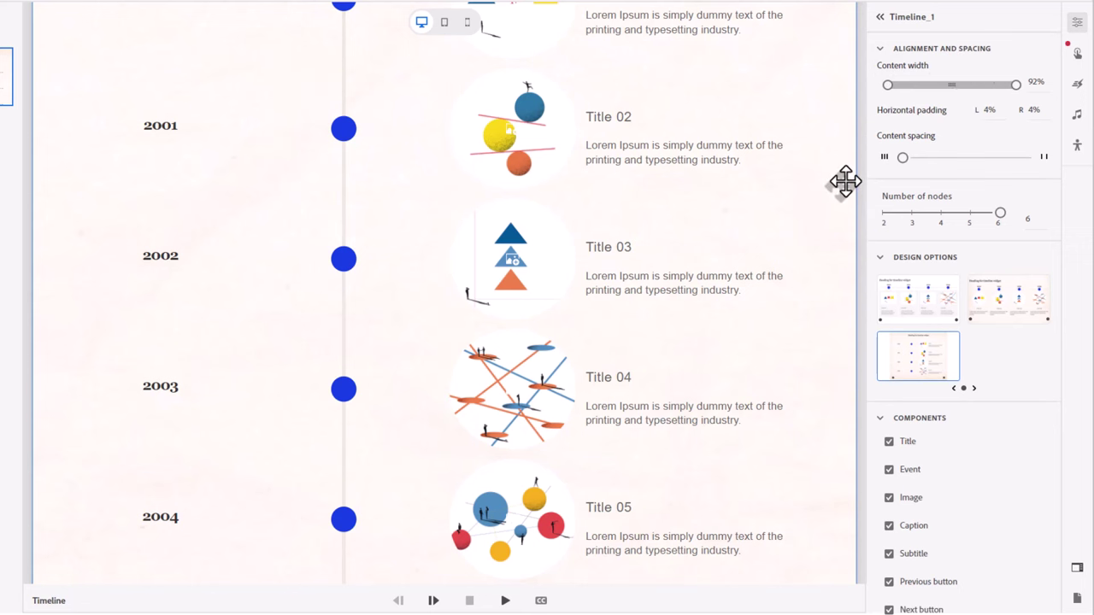
left_click(1031, 82)
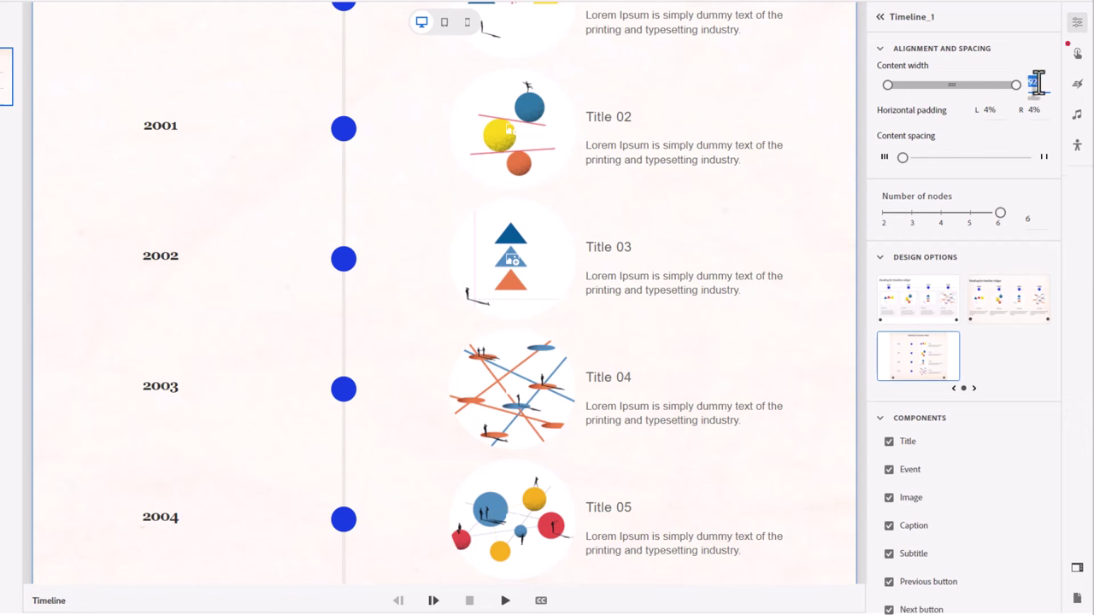
left_click(880, 49)
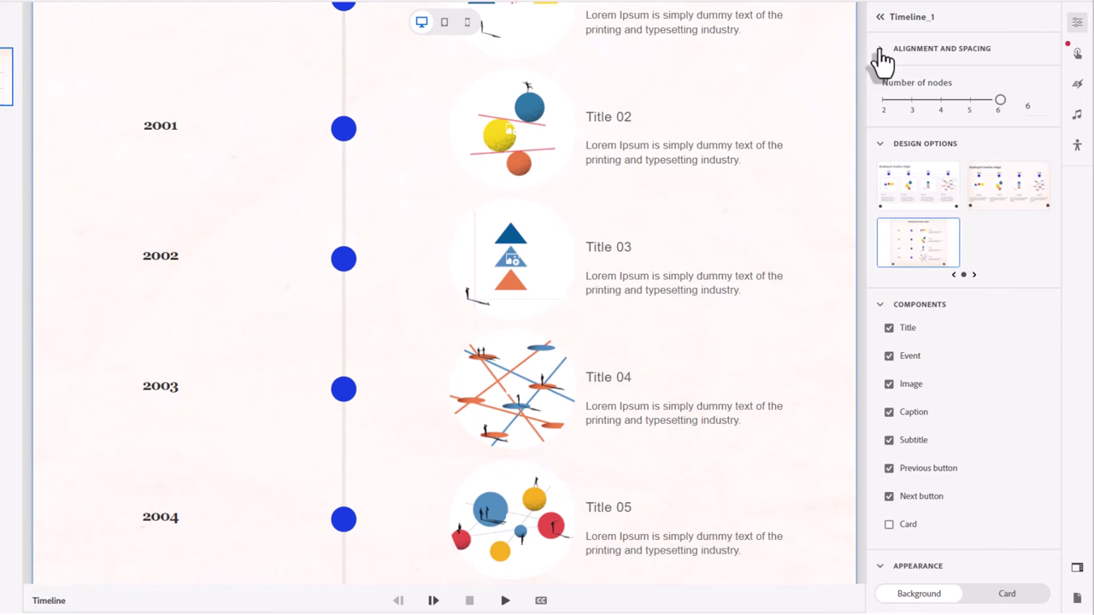
scroll(774, 236, "up", 5)
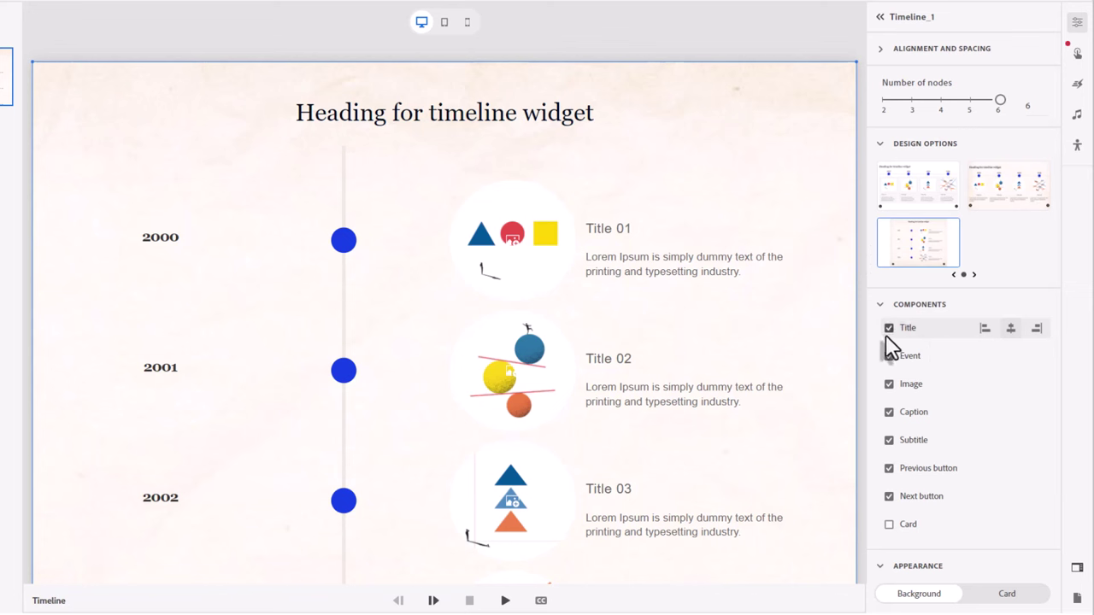
left_click(984, 330)
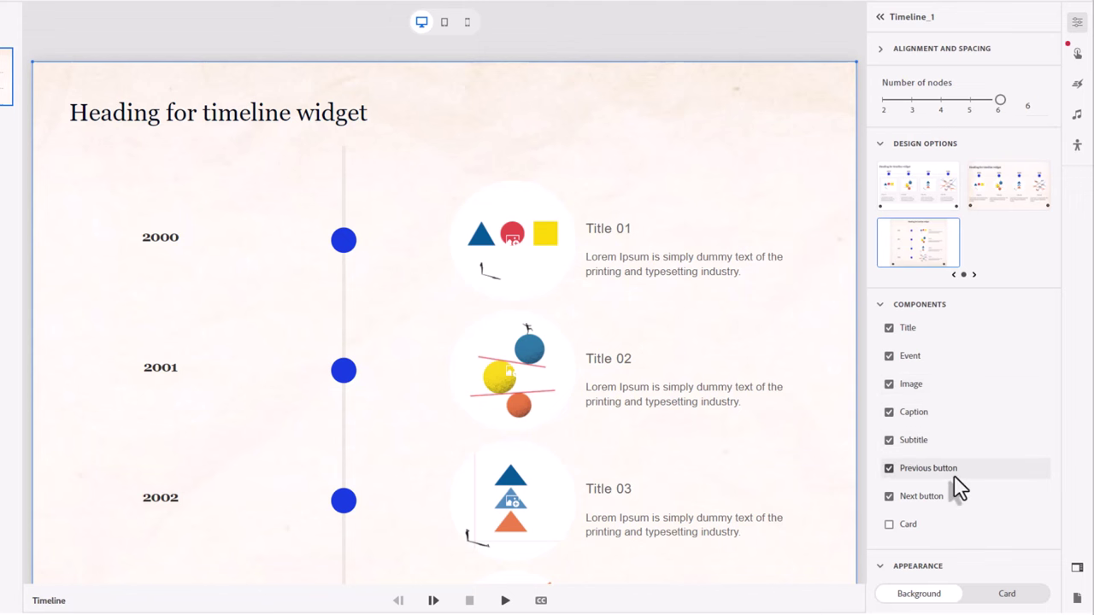
Turn off Show Playbar in the project's playbar settings
scroll(789, 447, "down", 5)
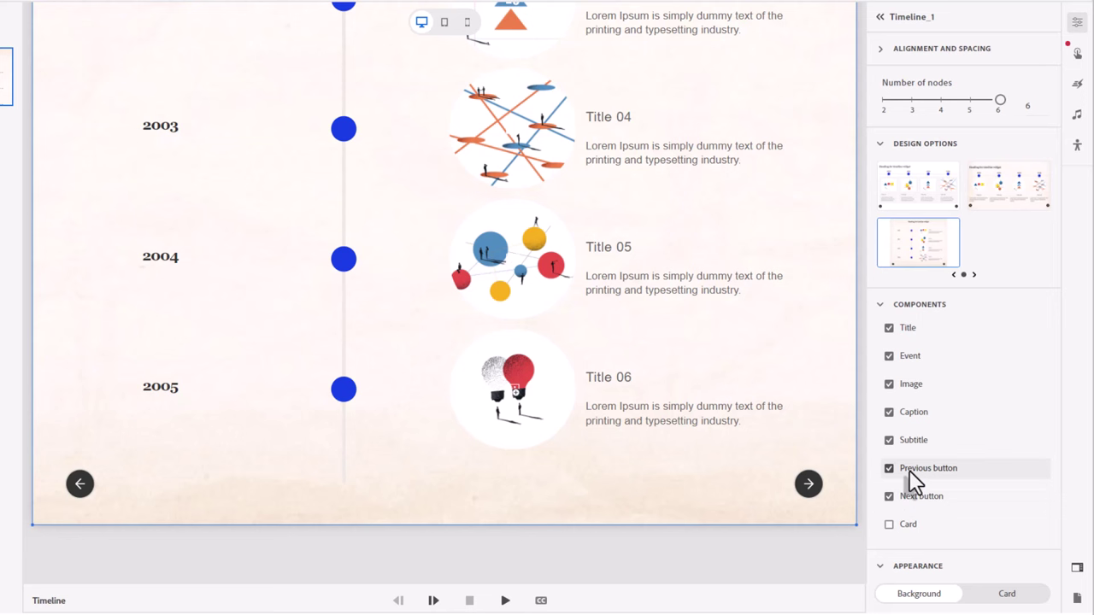
left_click(1076, 572)
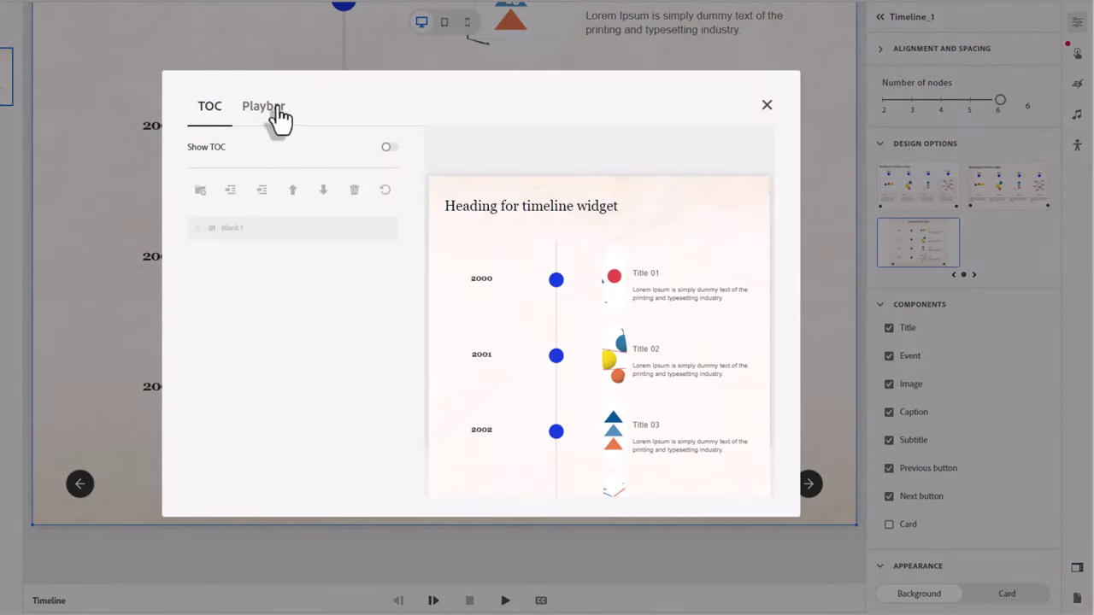
left_click(268, 106)
left_click(388, 147)
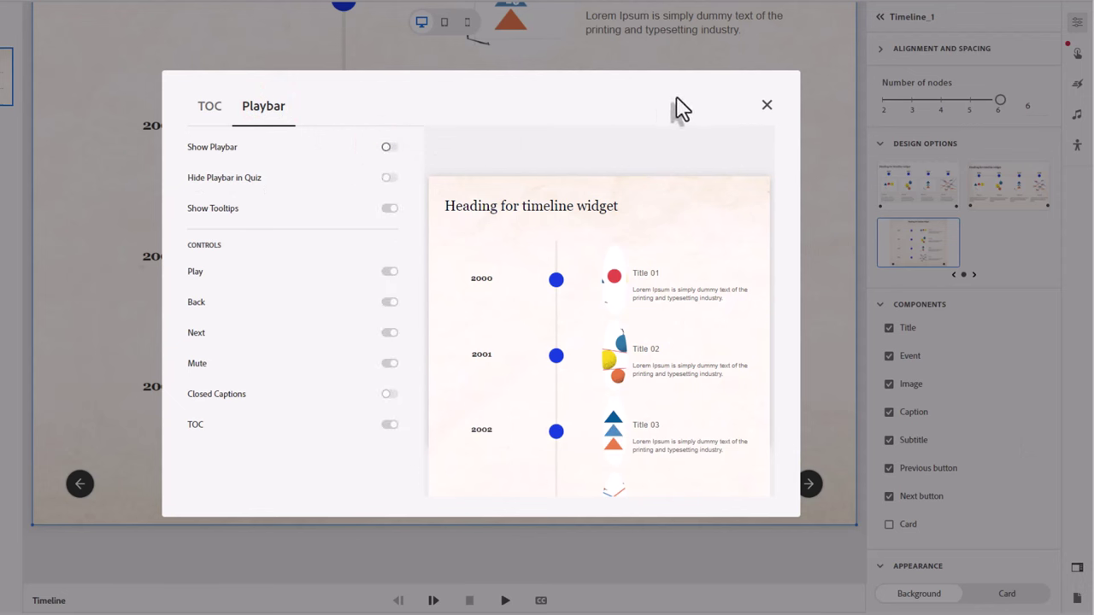
left_click(767, 106)
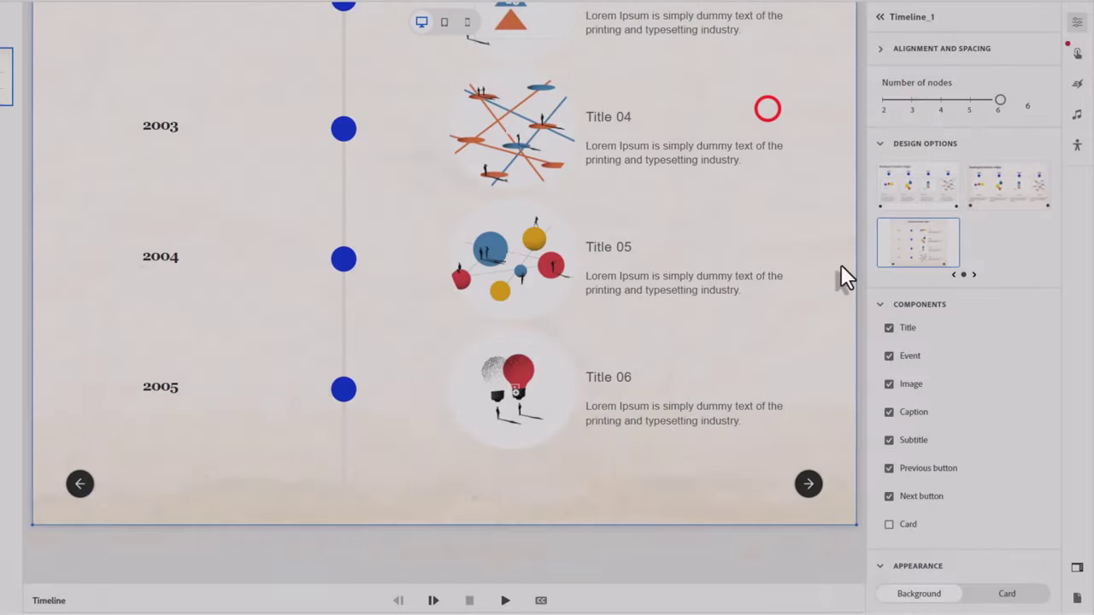
Examine the widget's setting for moving to the next slide on completion and look over all the timeline entries
scroll(952, 508, "down", 4)
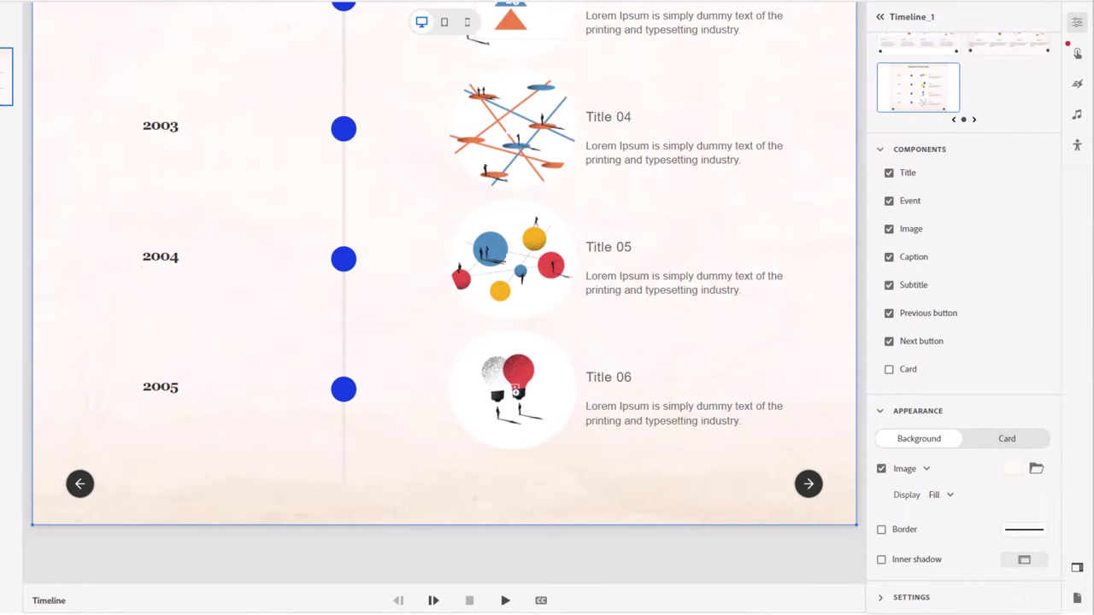
left_click(882, 598)
scroll(942, 493, "down", 2)
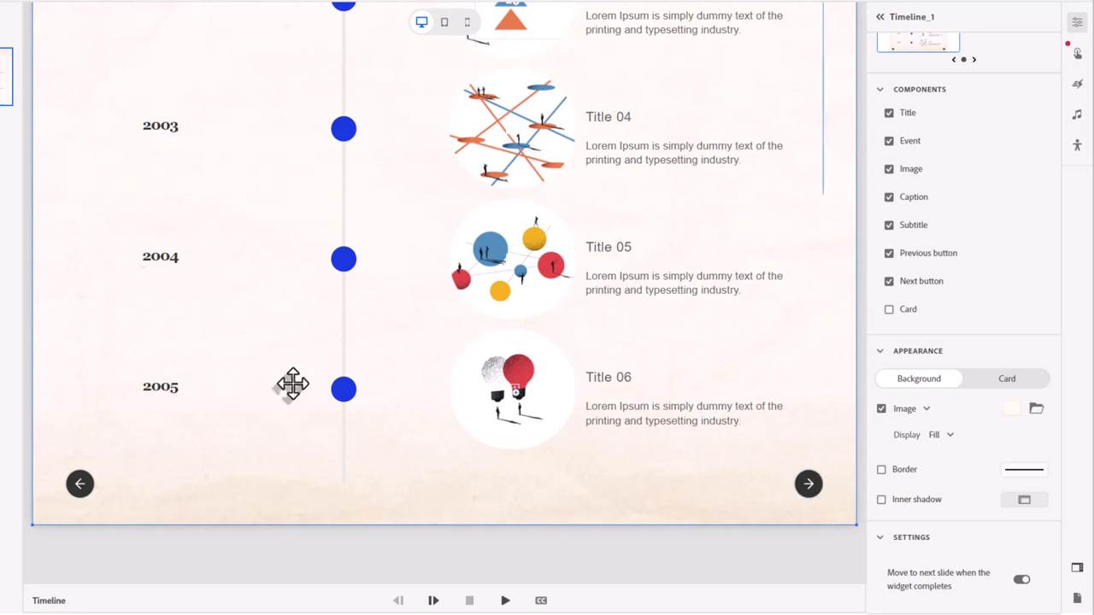
scroll(456, 293, "up", 5)
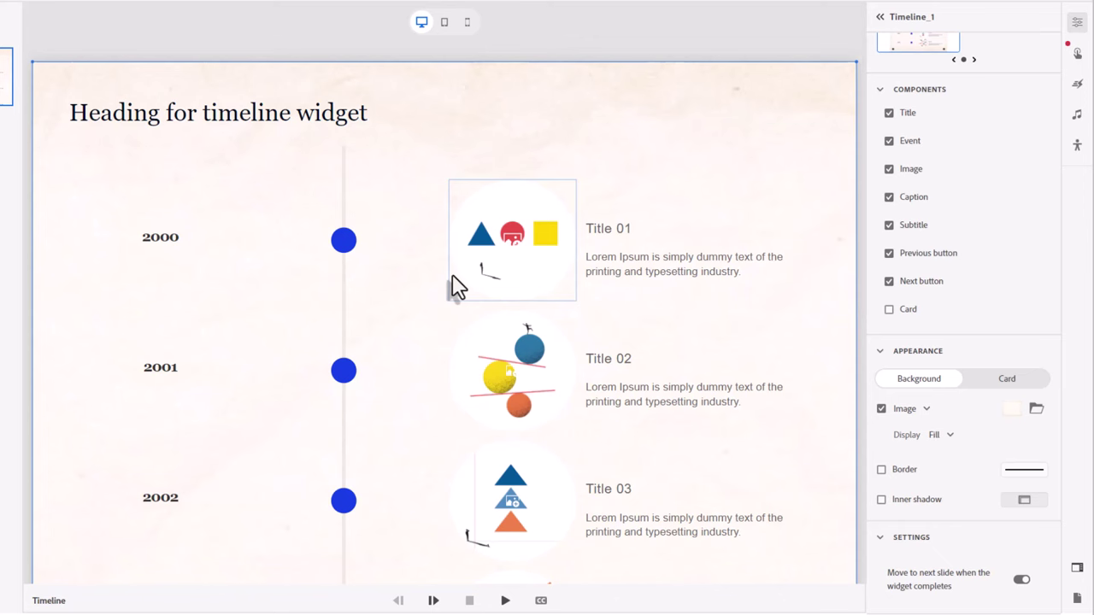
scroll(436, 364, "down", 5)
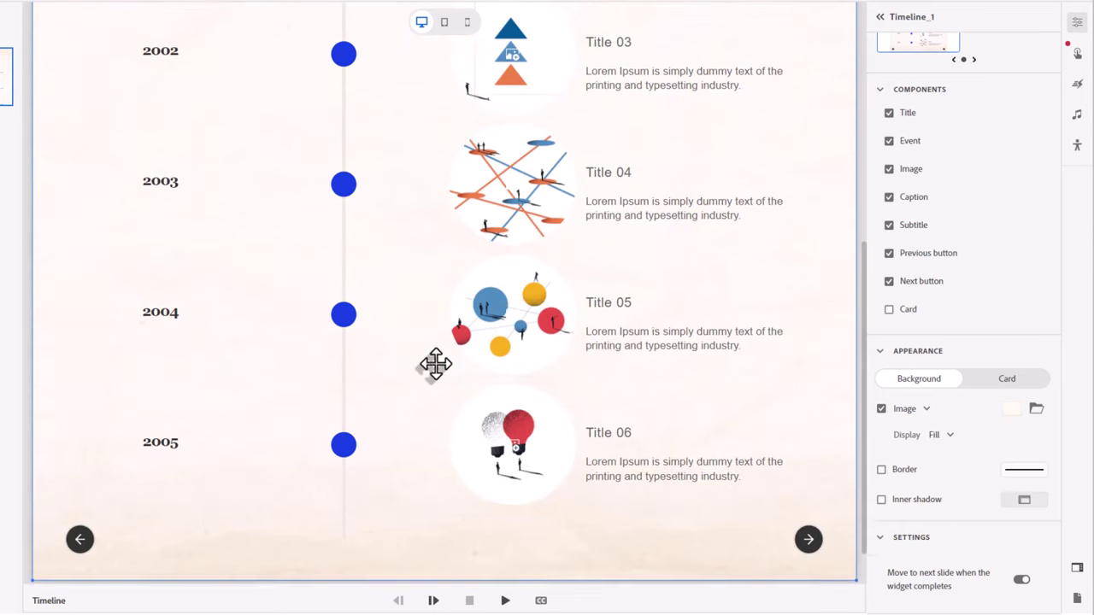
scroll(342, 302, "up", 5)
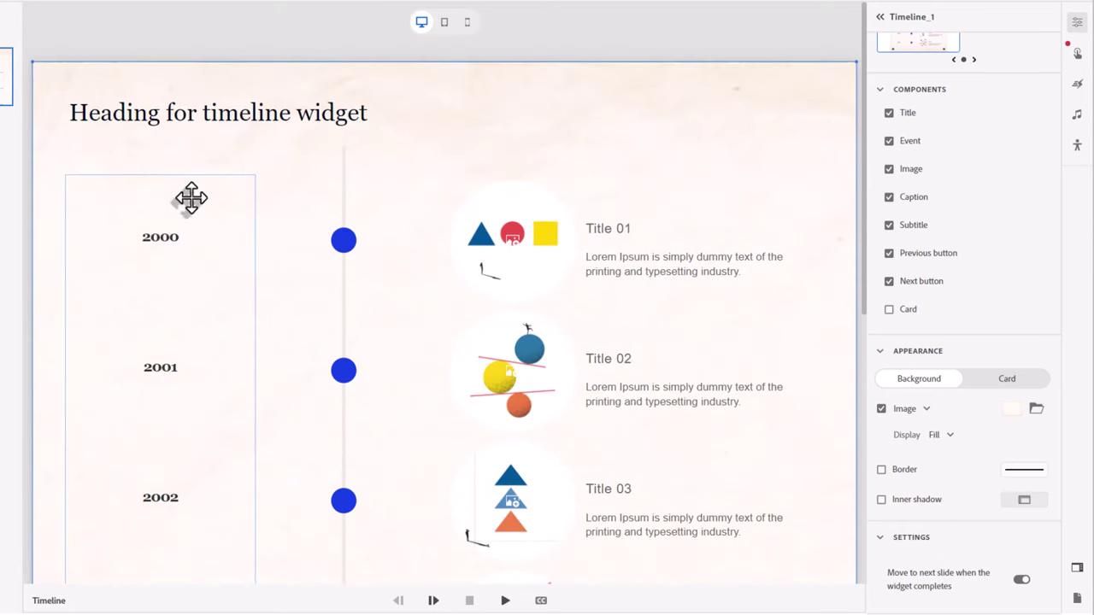
Change the years of the first five timeline entries to 1960, 1995, 2000, 2006 and 2012
left_click(162, 242)
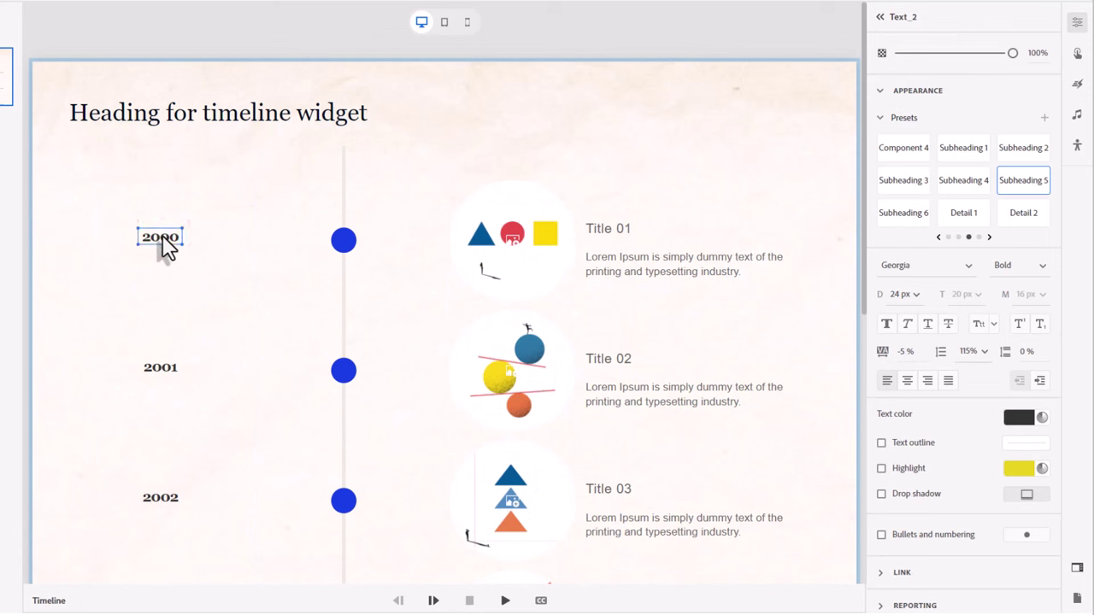
double_click(162, 240)
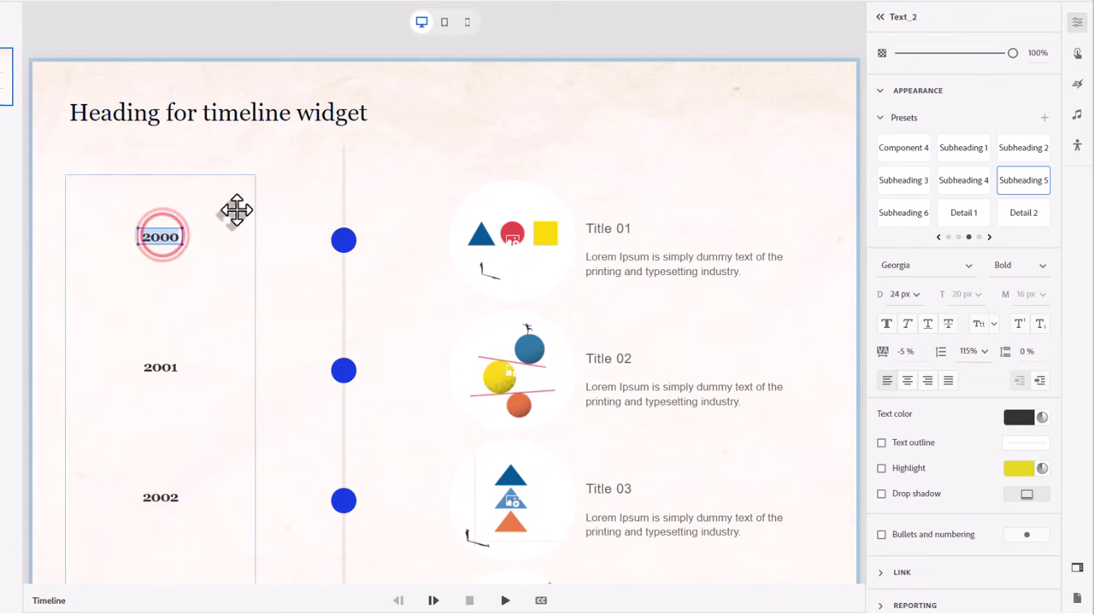
type("1960")
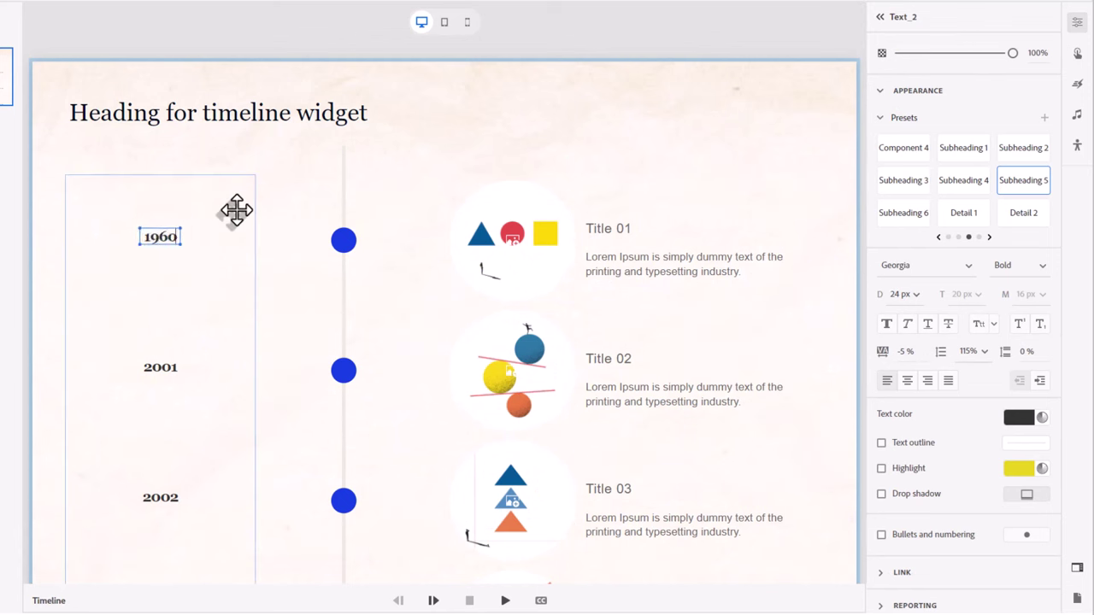
double_click(157, 368)
type("199")
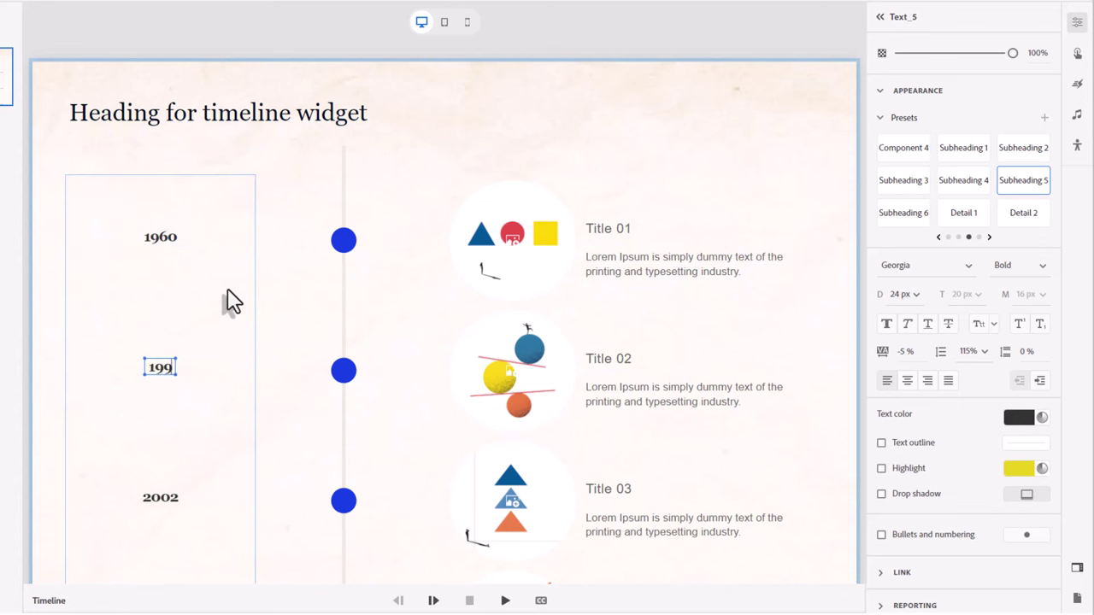
type("5")
double_click(154, 498)
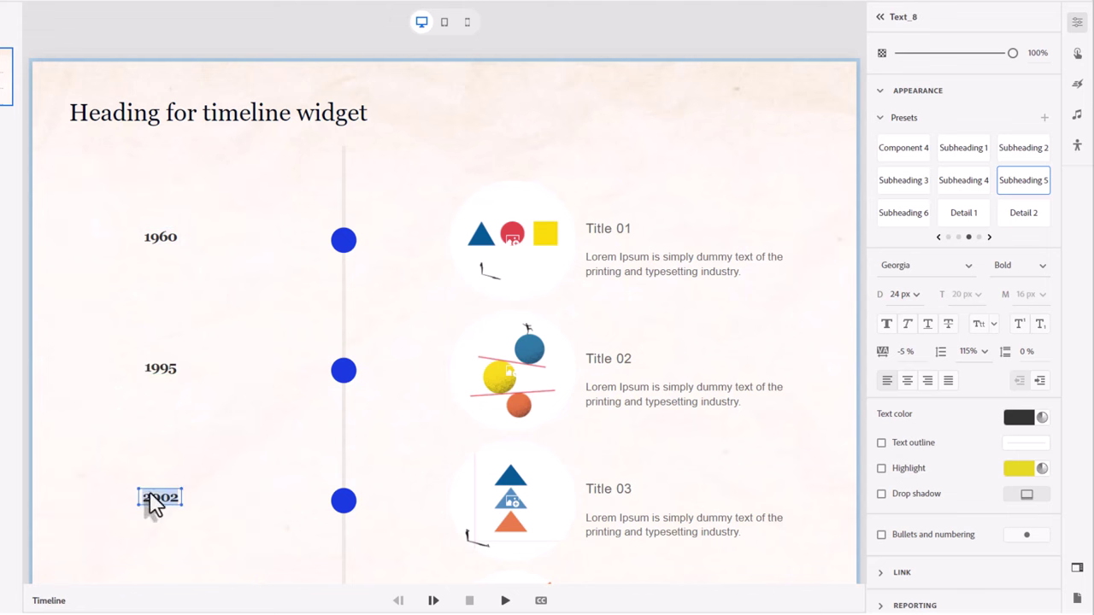
type("2000")
key("Tab")
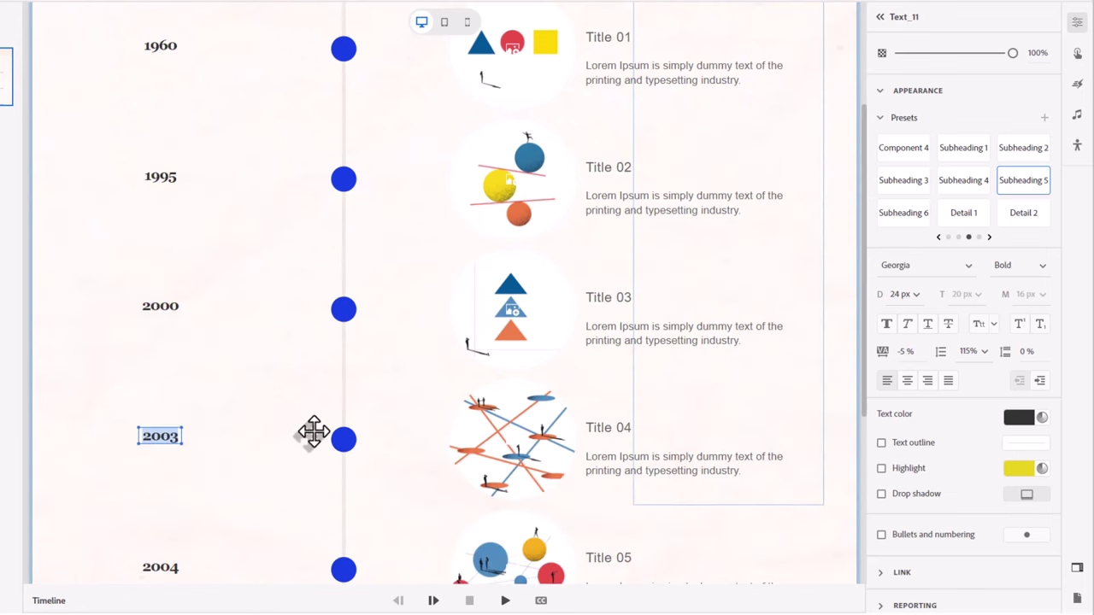
type("2006")
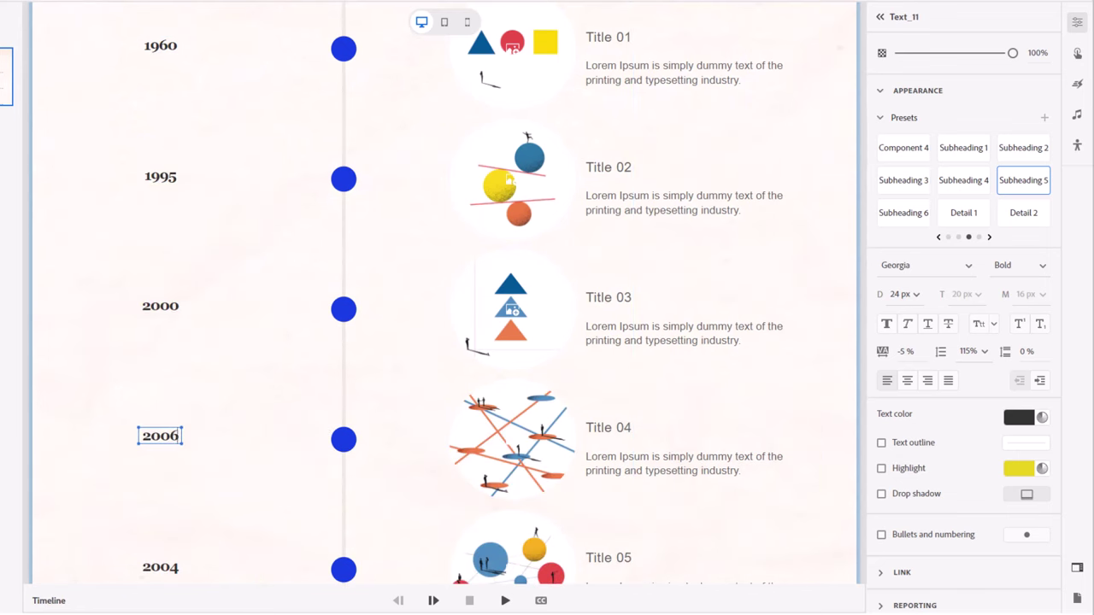
key("Tab")
type("2012")
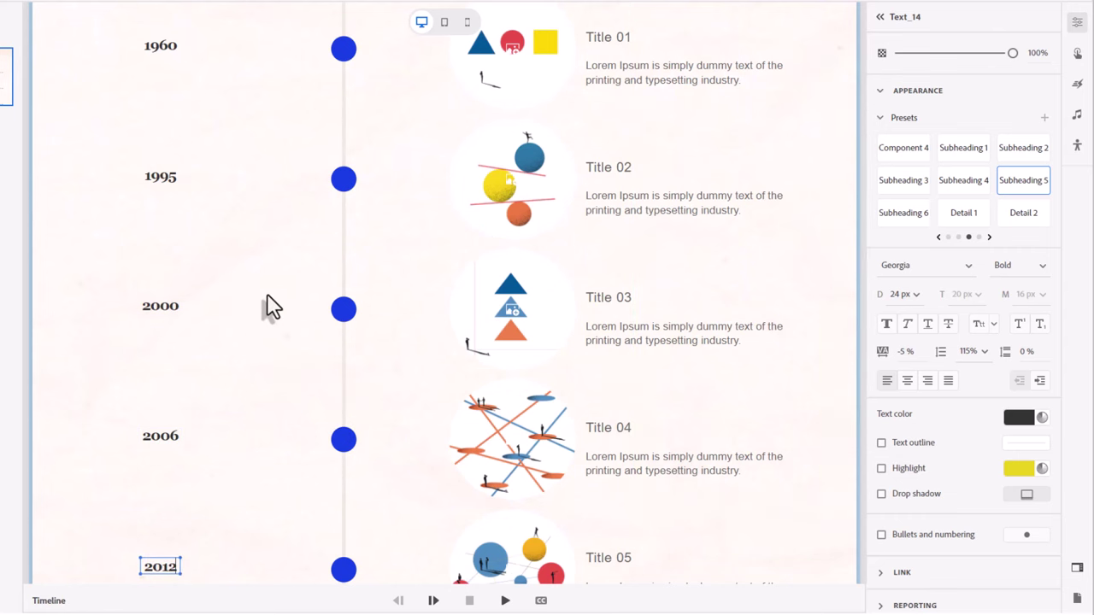
Replace the timeline's heading text with "History of eLearning"
scroll(270, 306, "up", 3)
double_click(174, 127)
type("History of e")
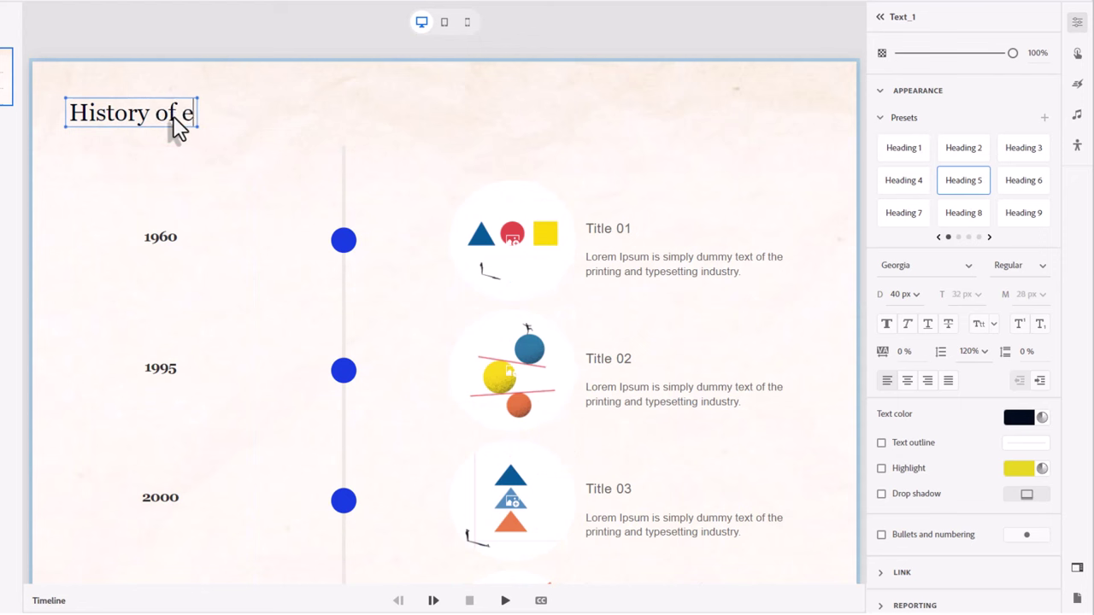
type("Learning")
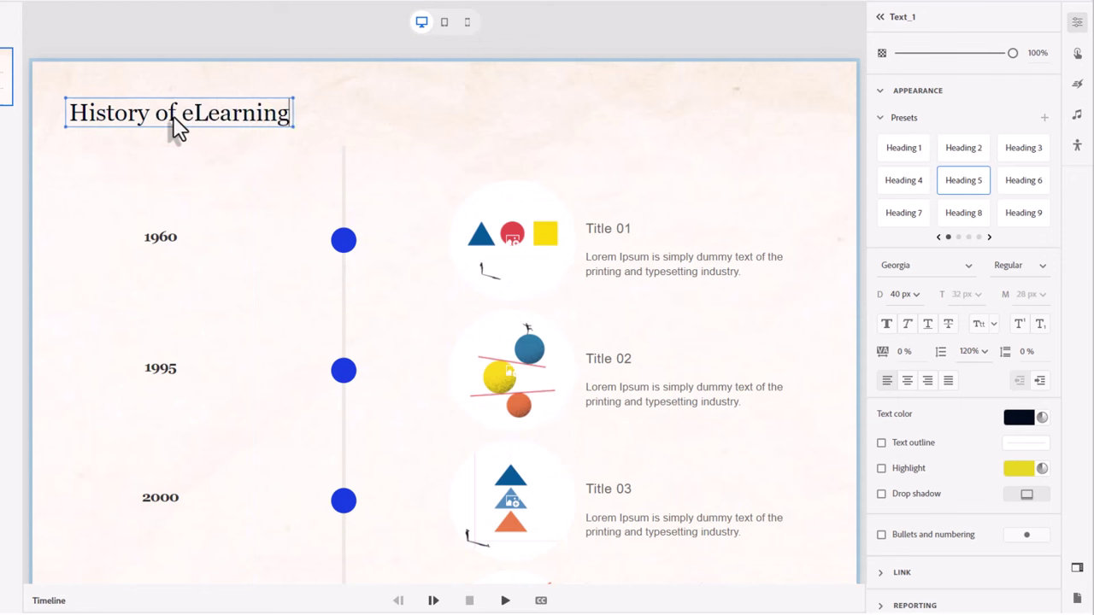
Replace the timeline widget's background image with the pink and turquoise geometric shapes picture from the Assets library
left_click(832, 189)
scroll(977, 444, "down", 4)
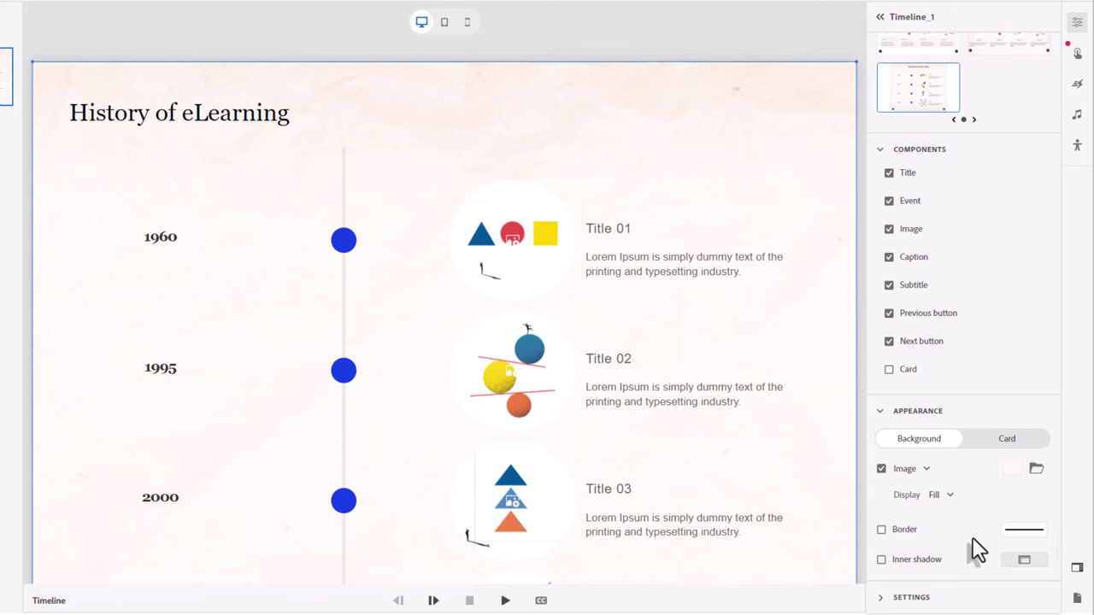
left_click(1037, 473)
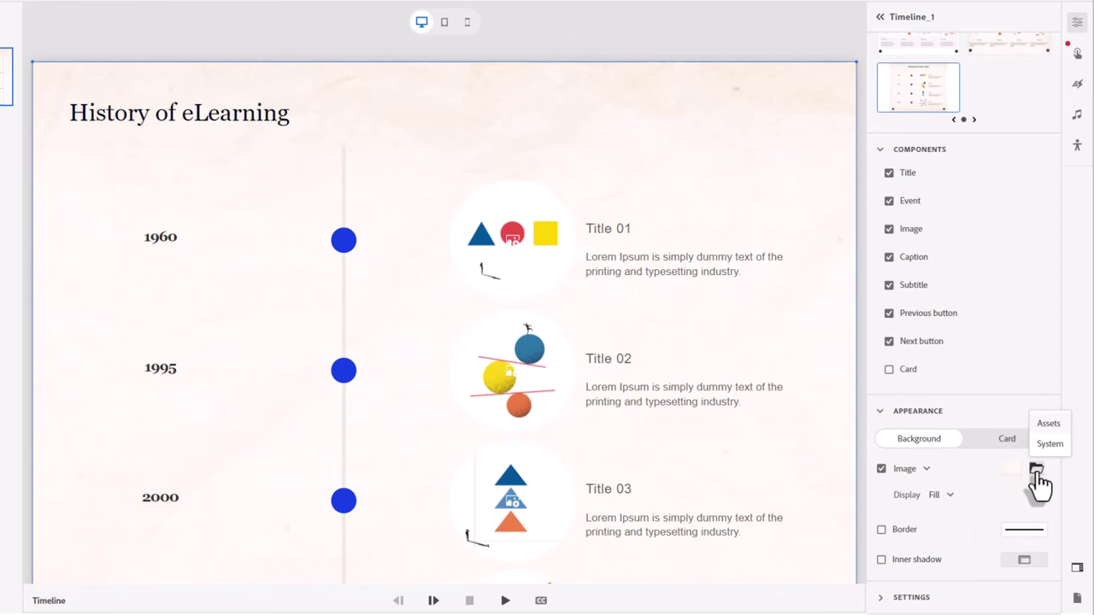
left_click(1052, 423)
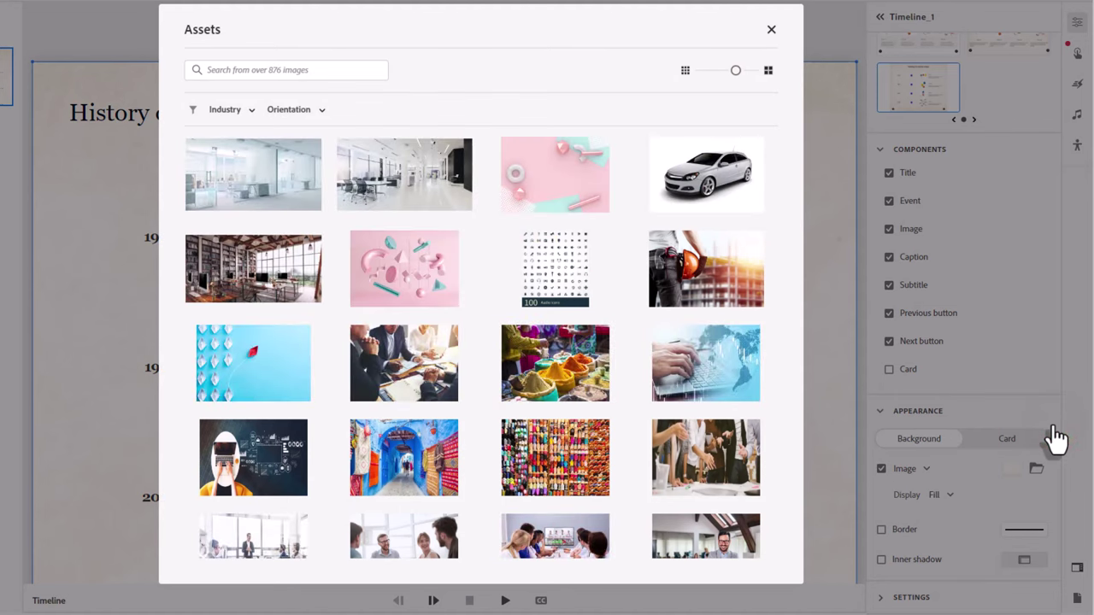
left_click(567, 181)
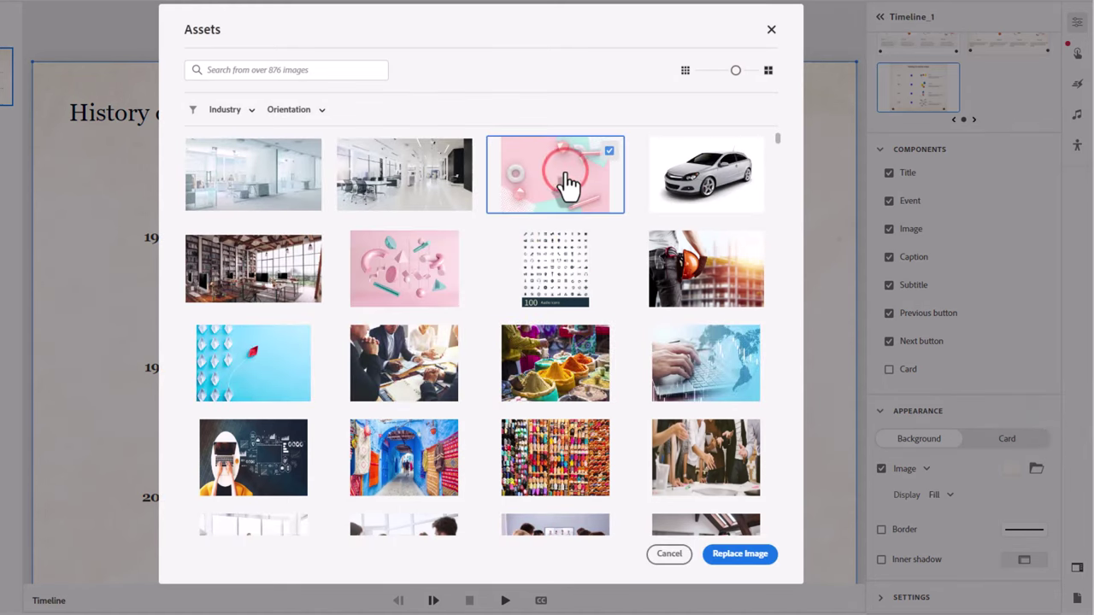
left_click(739, 553)
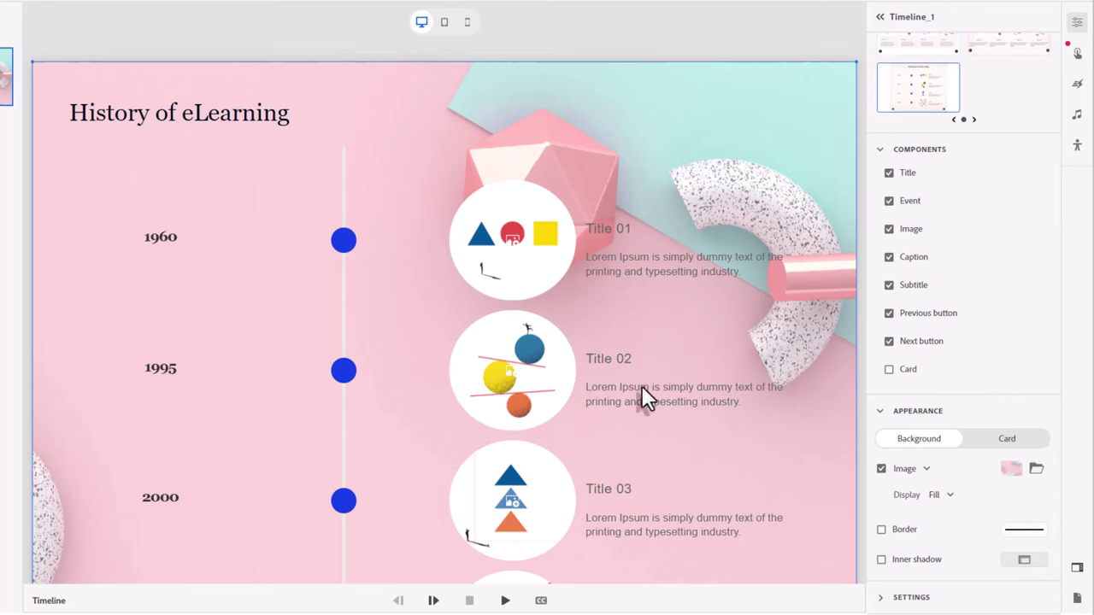
Enable the timeline's Card component with a solid color fill, and turn off the cards' border and drop shadow
left_click(1006, 439)
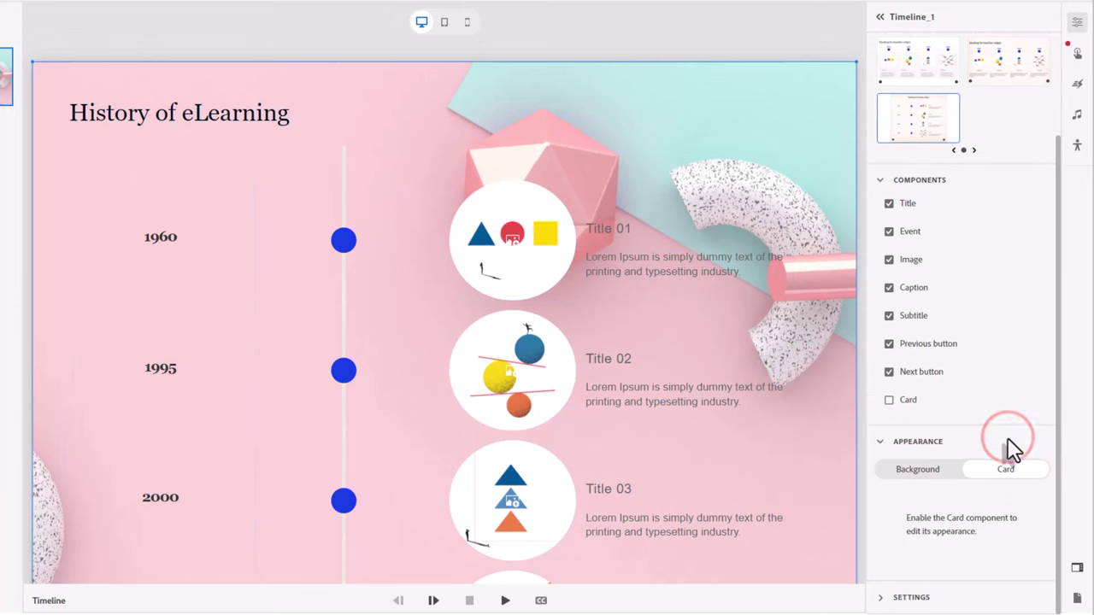
left_click(888, 401)
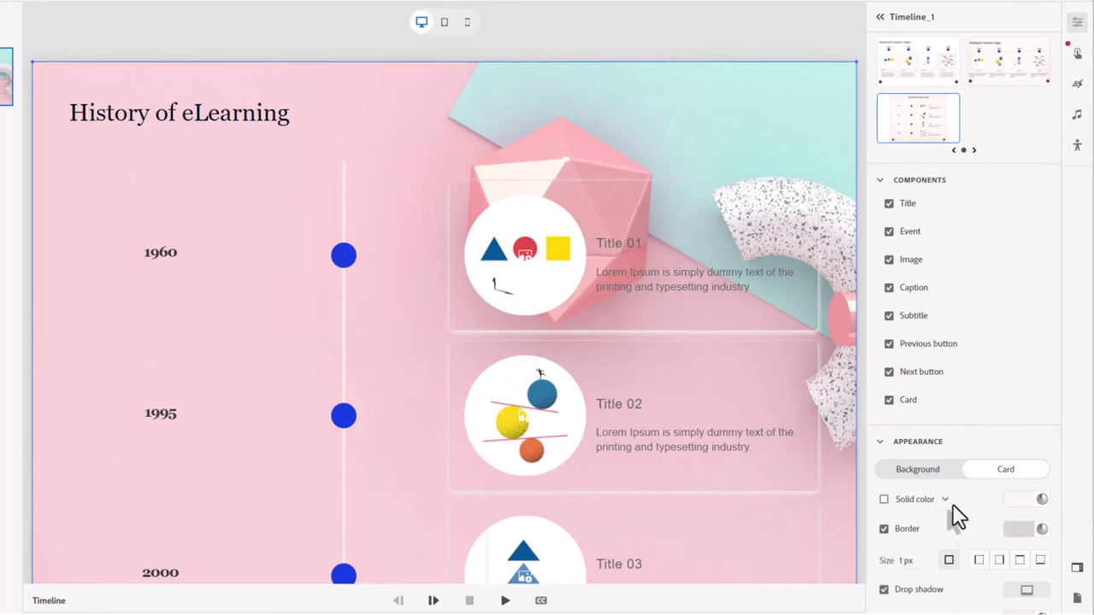
left_click(883, 499)
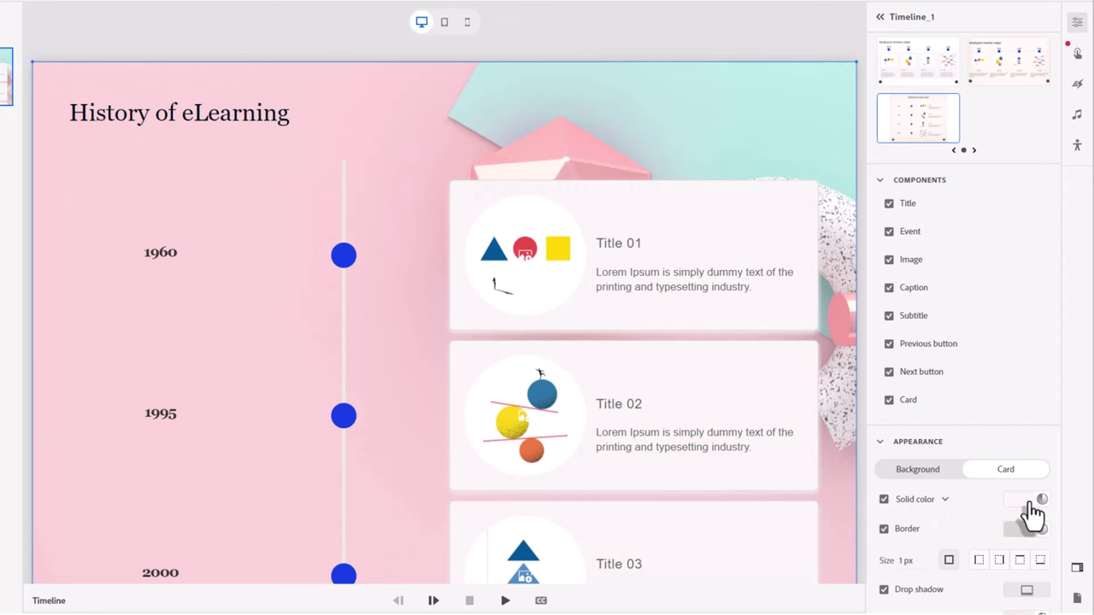
left_click(884, 529)
scroll(946, 540, "down", 1)
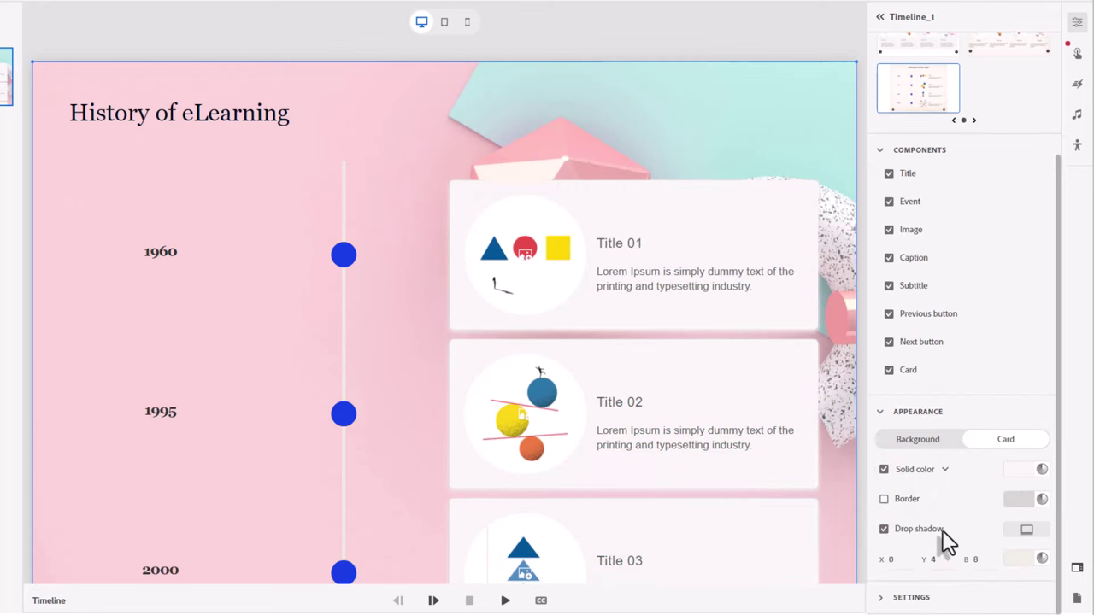
left_click(885, 529)
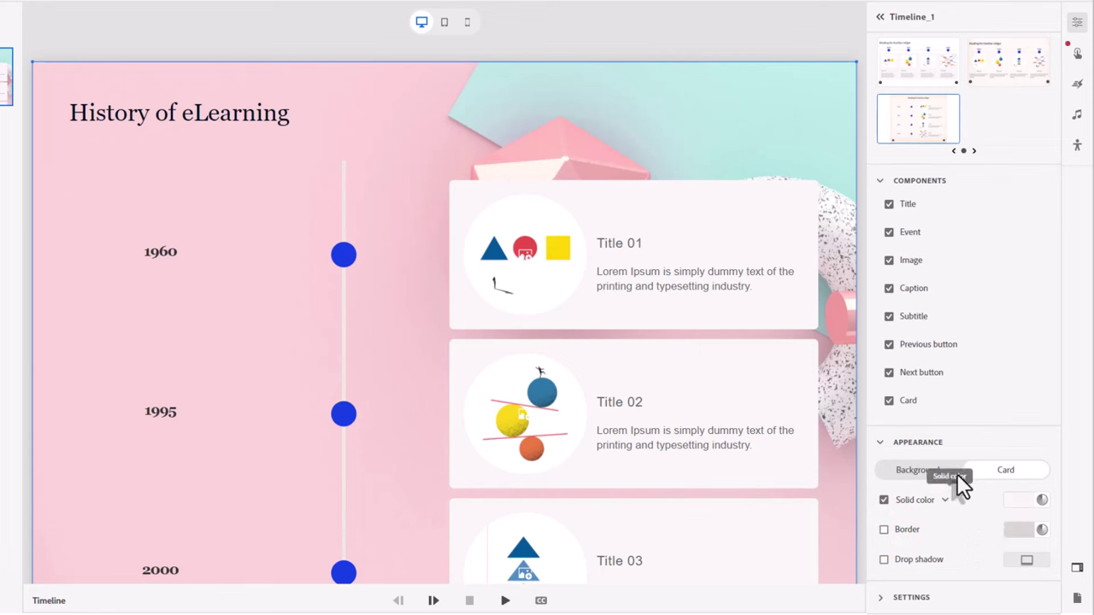
Replace the 1960 card's placeholder image with AdobeStock_294886056.jpeg, the green binary code picture, from the computer
double_click(526, 257)
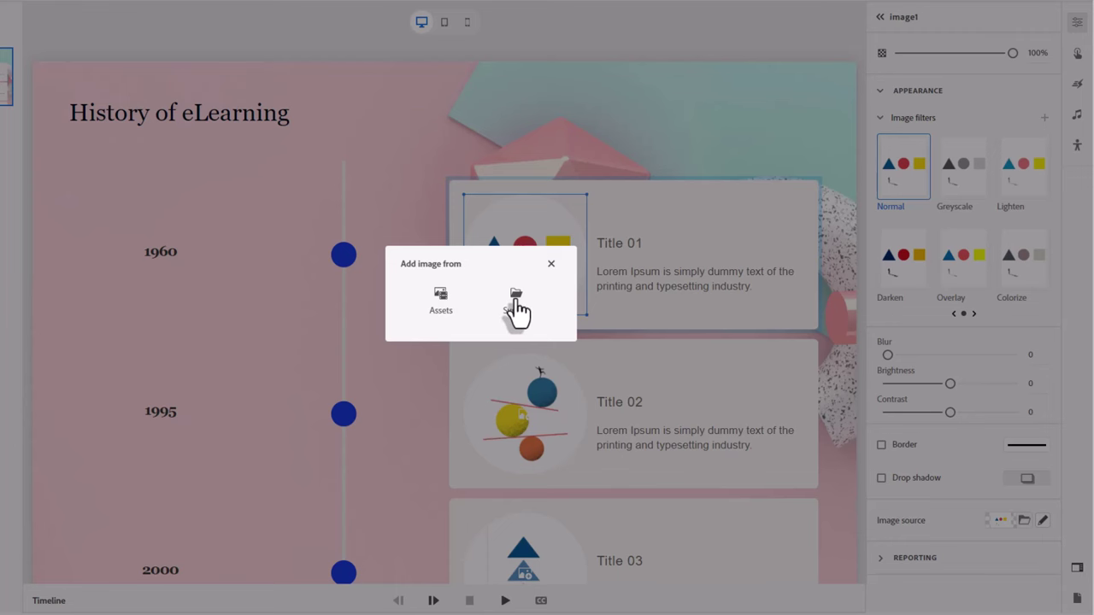
left_click(515, 298)
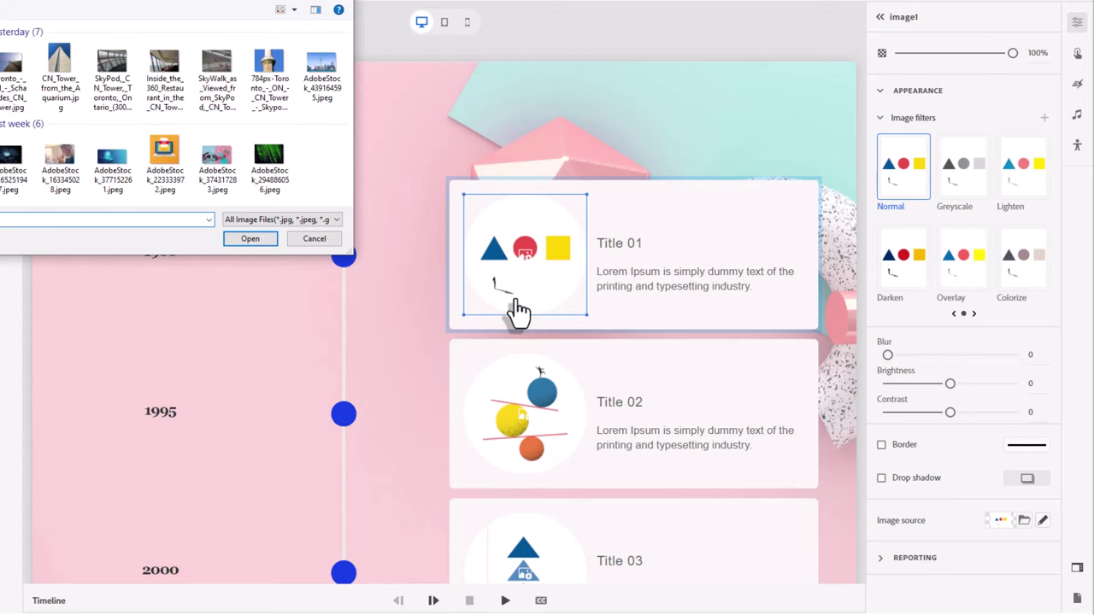
left_click(265, 161)
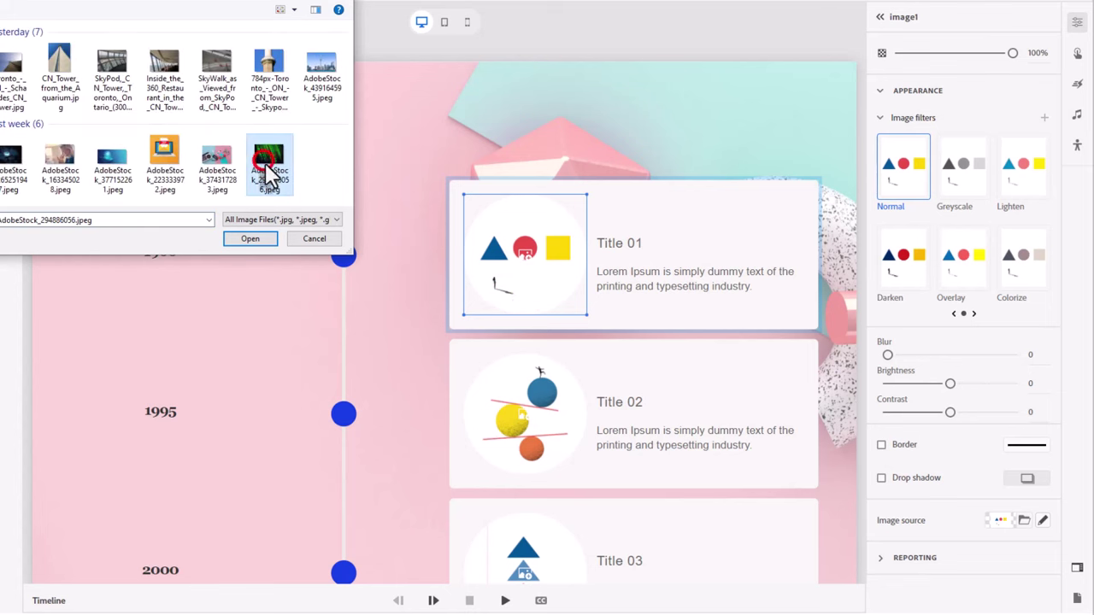
left_click(253, 240)
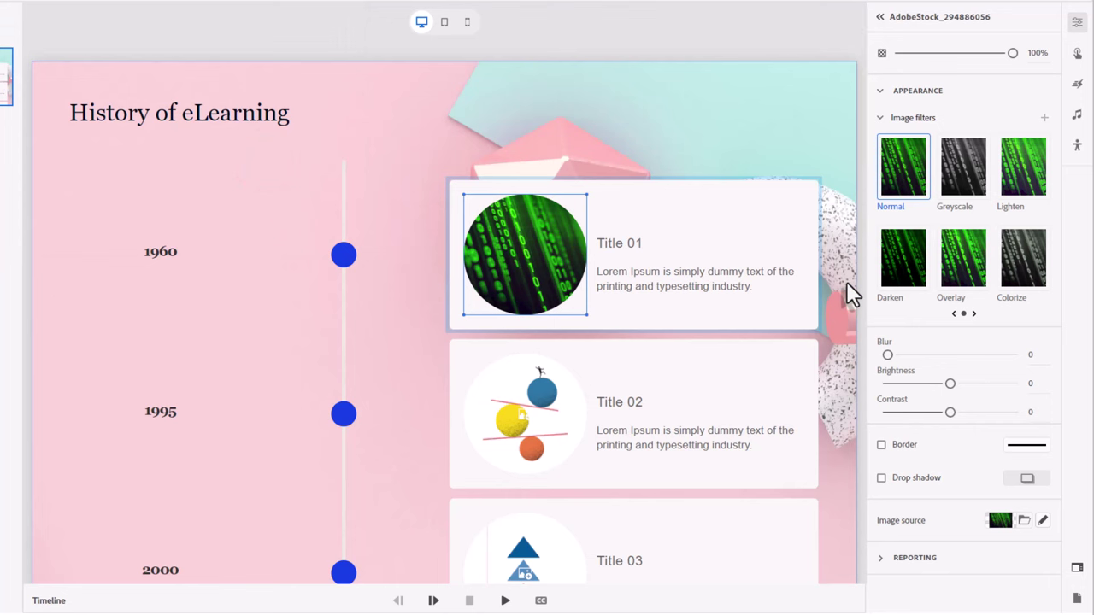
Title the 1960 card "Programmed Instruction Emerges" and replace its placeholder description with the paragraph on 1960 computer-based training and PLATO
double_click(629, 245)
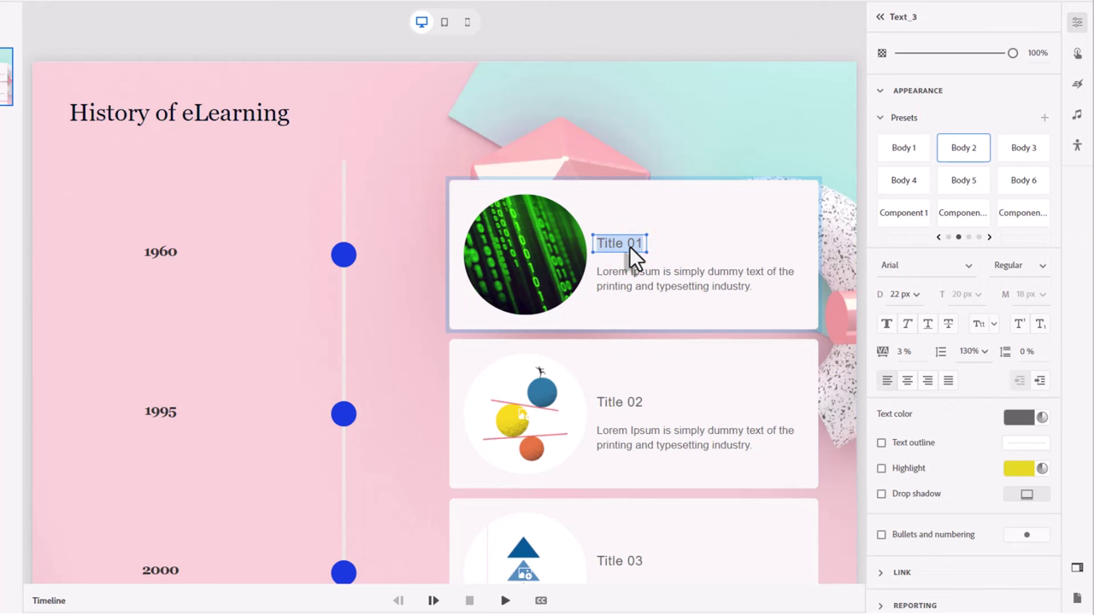
type("Programmed Instruction Emerges")
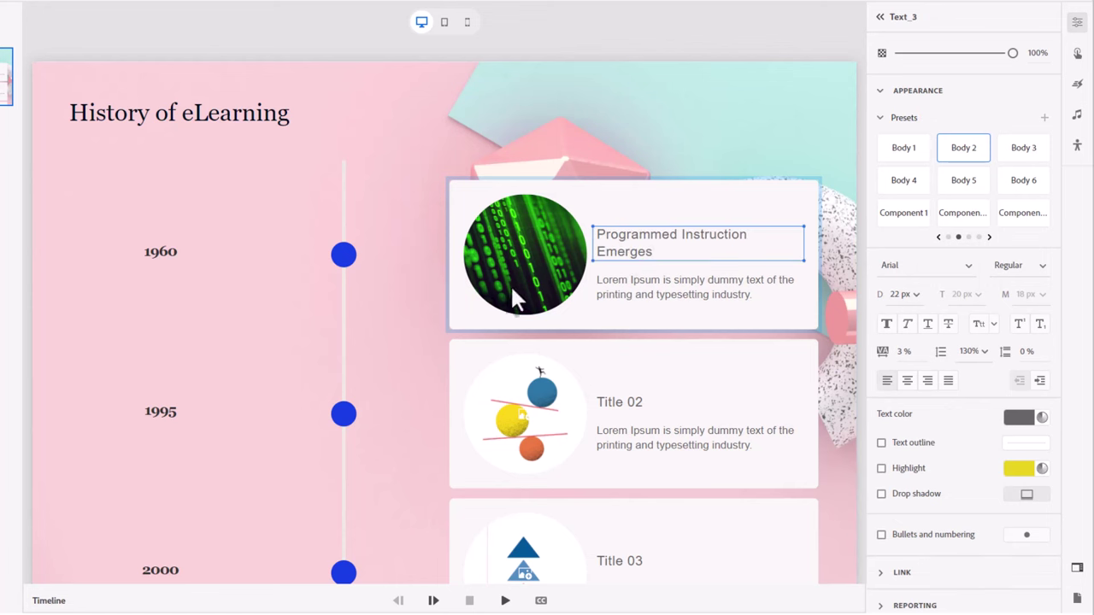
triple_click(630, 287)
type("In 1960, computer-based training took its first steps with the development of programmed instruction. The University of Illinois introduced PLATO (Programmed Logic for Automatic Teaching Operations), one of the earliest computer-based systems designed to facilitate individualized learning.")
Replace the 1995 card's image with AdobeStock_374317283.jpeg from the computer and title the card "Birth of Learning Management Systems"
scroll(630, 299, "down", 2)
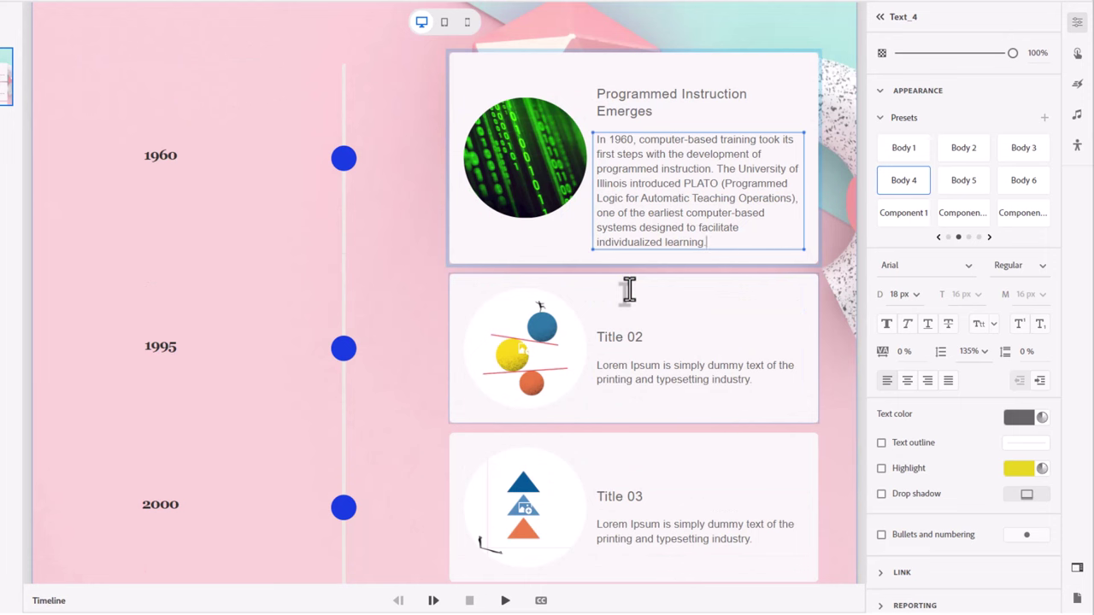
scroll(671, 323, "down", 1)
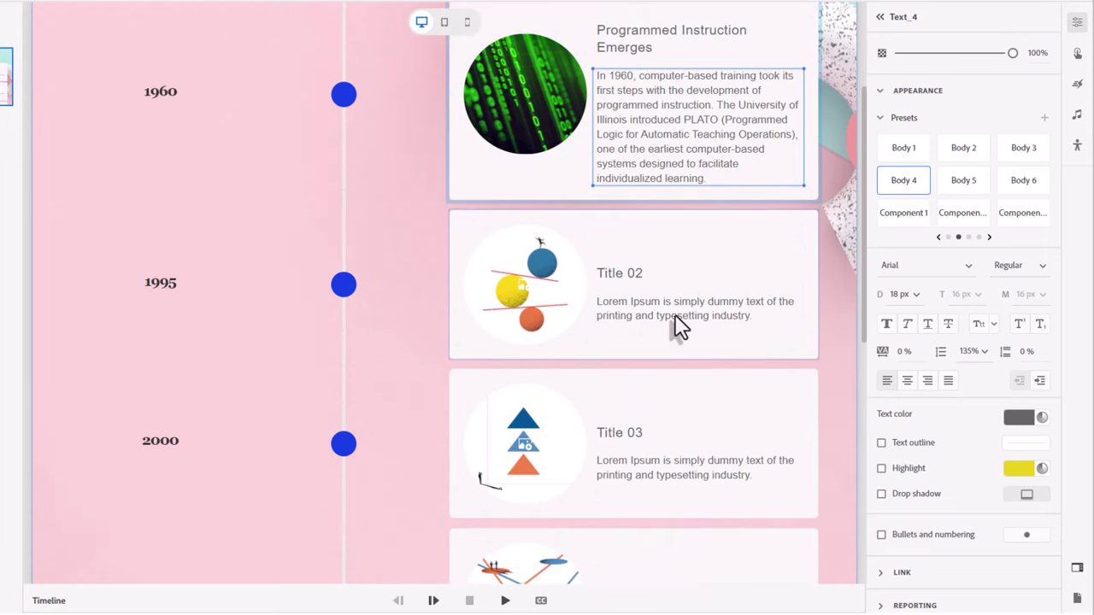
double_click(530, 295)
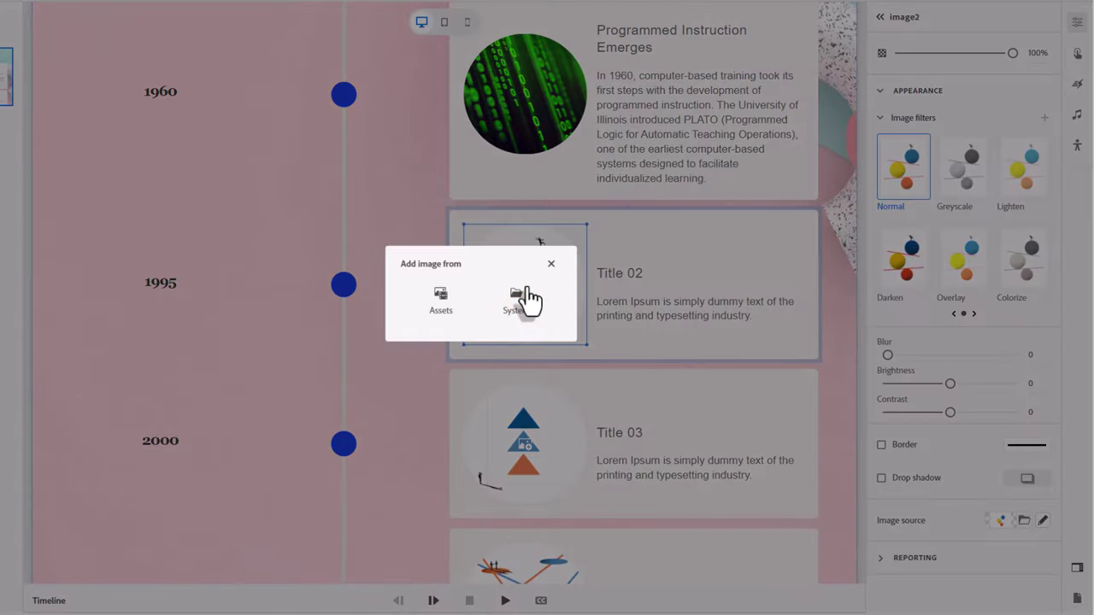
left_click(525, 294)
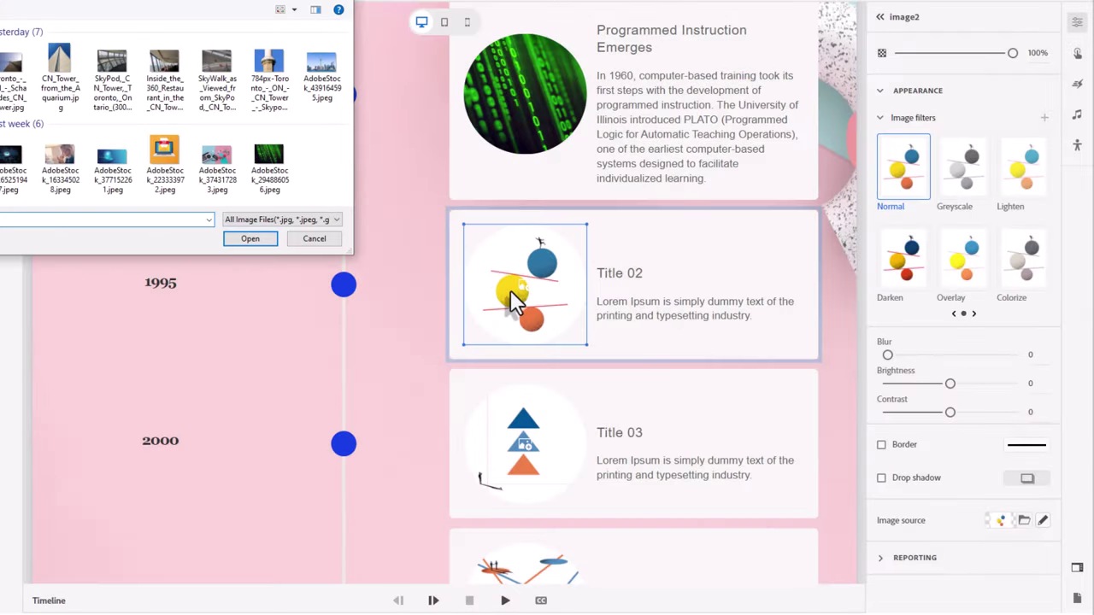
left_click(216, 163)
left_click(255, 234)
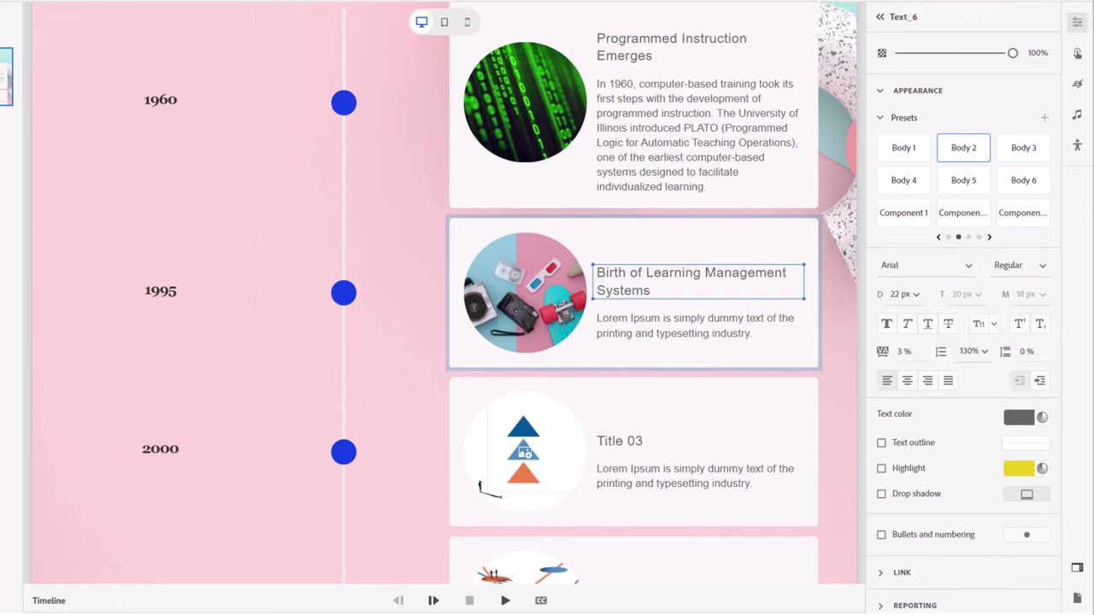
Replace the 1995 card's placeholder description with the paragraph on the emergence of Learning Management Systems and the "CourseInfo" platform
left_click(695, 335)
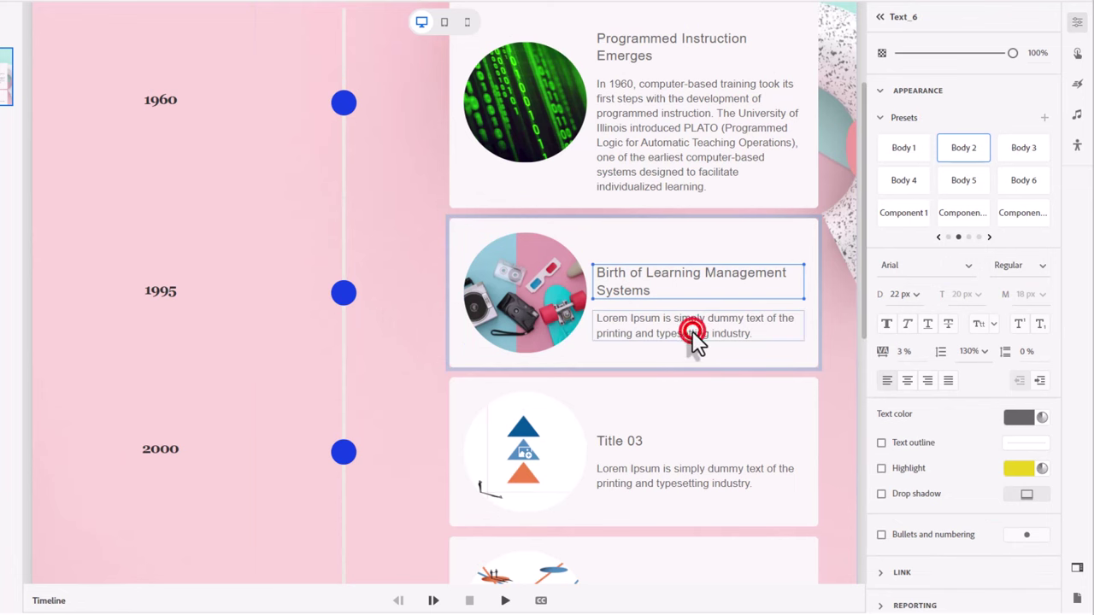
type("The early 1990s saw the emergence of Learning Management Systems (LMS). In 1995, Andrew W. Greig and Alan Greenberg developed \"CourseInfo,\" one of the first LMS platforms.")
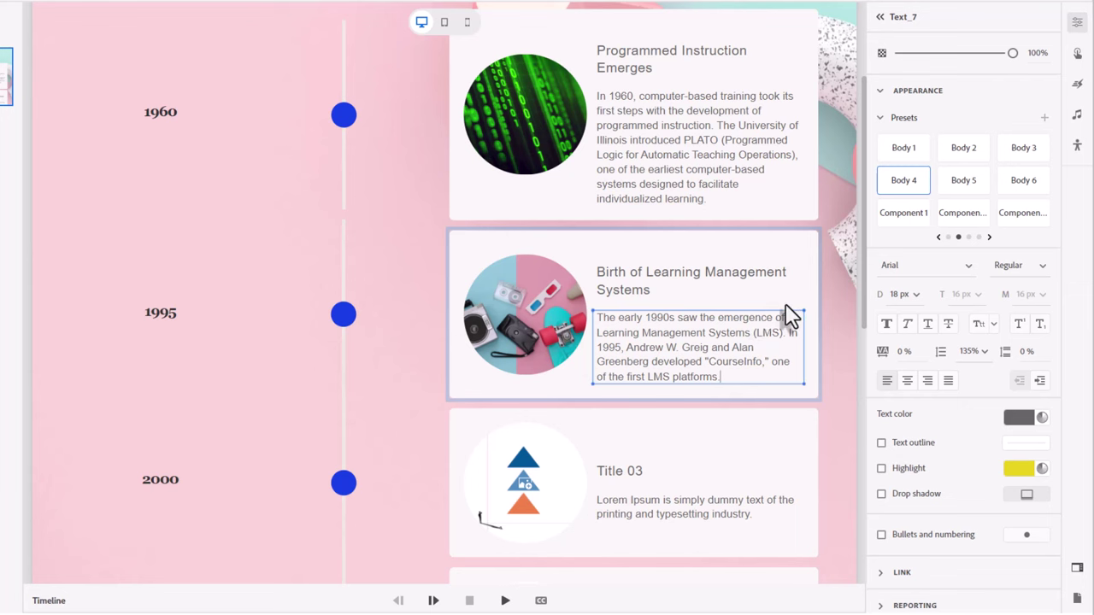
Replace the 2000 card's placeholder image with AdobeStock_223333972.jpeg, the laptop with a ZIP envelope, from the computer
scroll(830, 370, "down", 3)
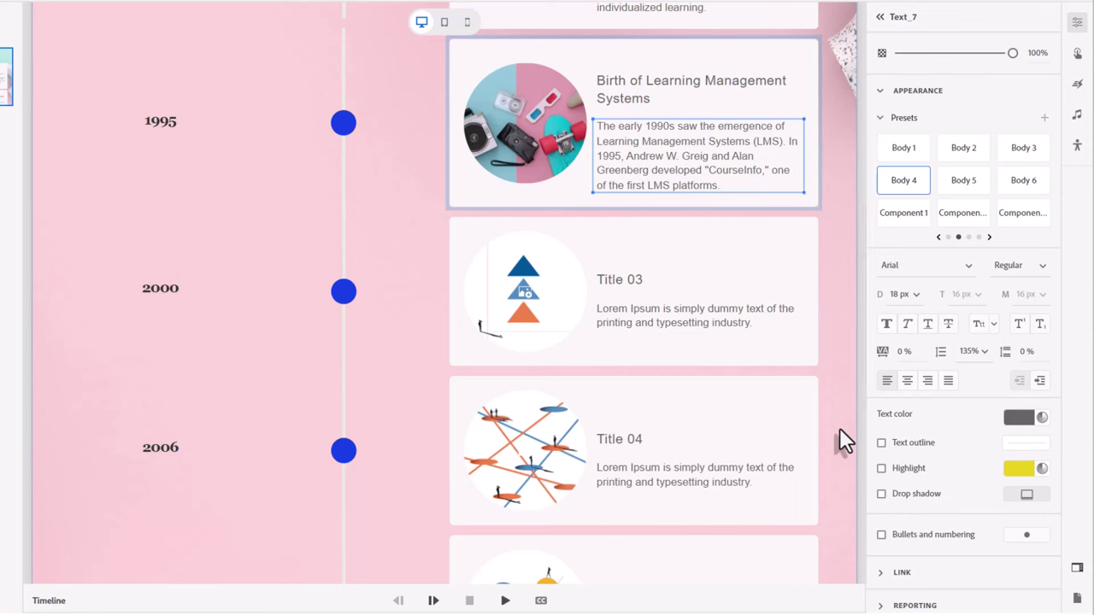
double_click(523, 287)
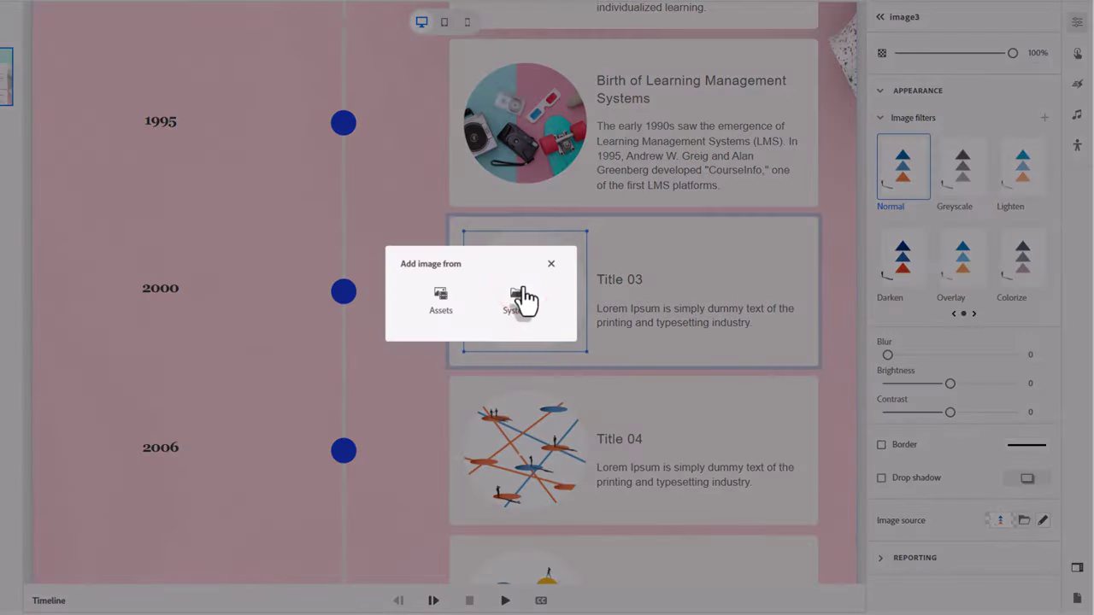
left_click(520, 296)
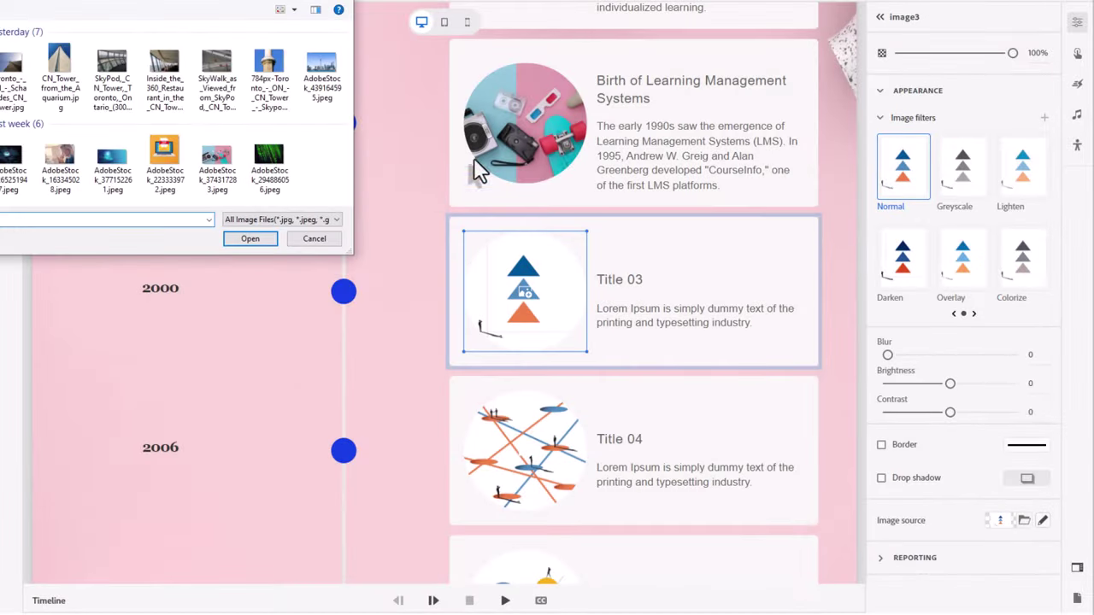
left_click(169, 152)
left_click(246, 235)
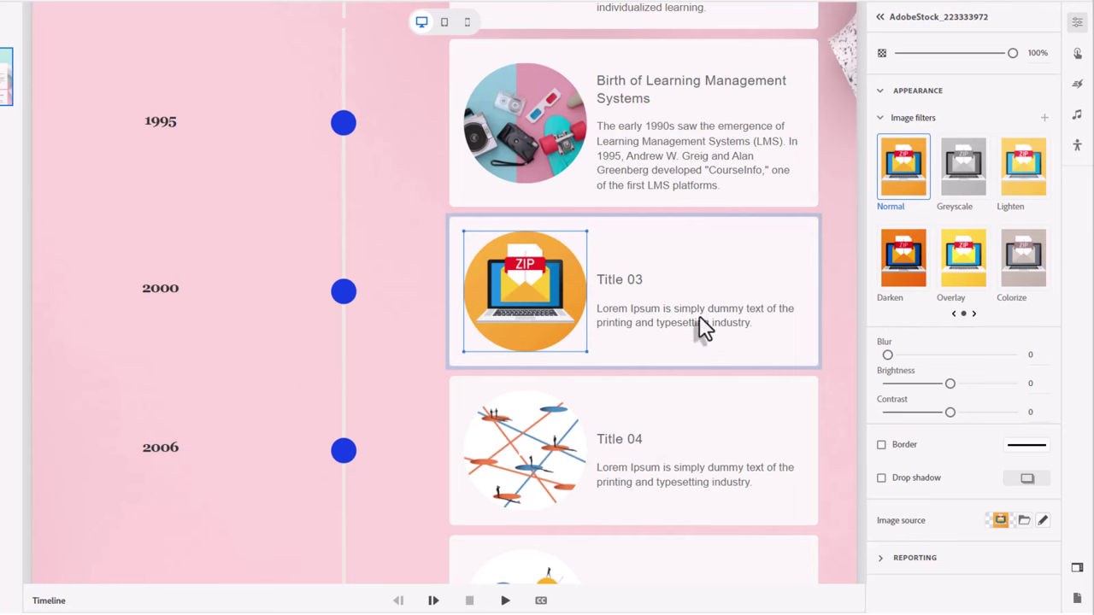
Title the 2000 card "SCORM (Sharable Content Object Reference Model) Standardization" and replace its description with the paragraph on the U.S. Department of Defense developing SCORM
left_click(629, 278)
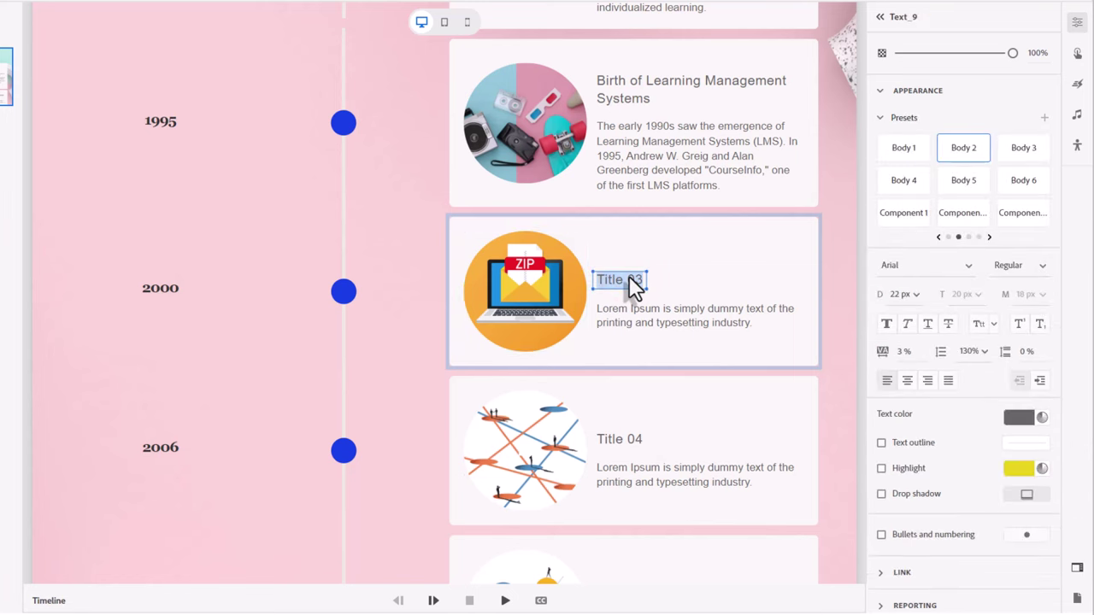
type("SCORM (Sharable Content Object Reference Model) Standardization")
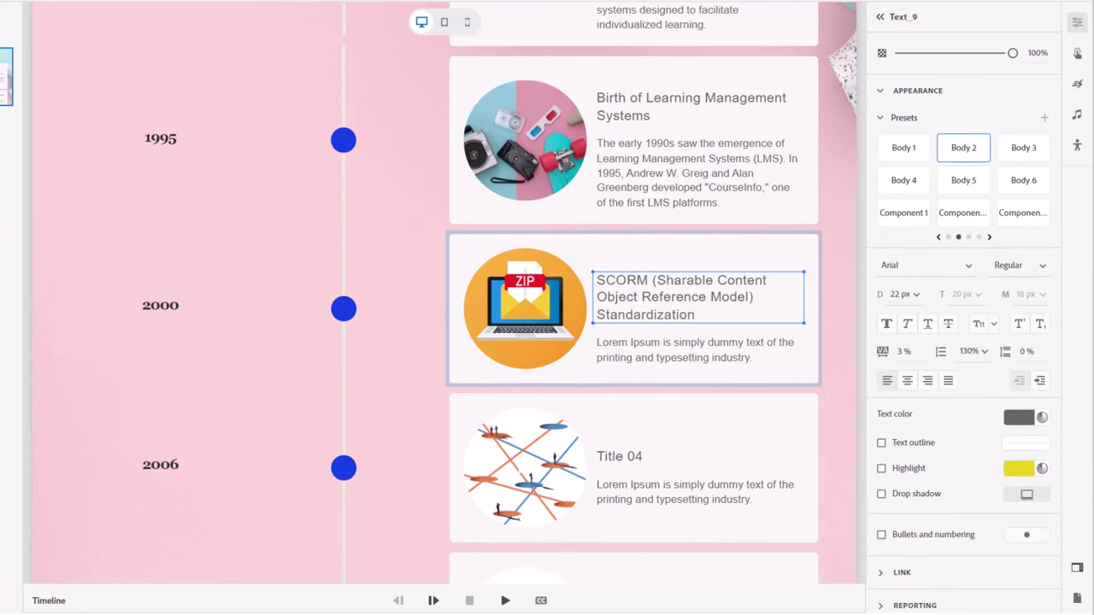
left_click(688, 360)
key("ctrl+a")
type("The U.S. Department of Defense developed SCORM, a set of technical standards for e-learning software products. SCORM allowed content to be easily shared across various LMS platforms.")
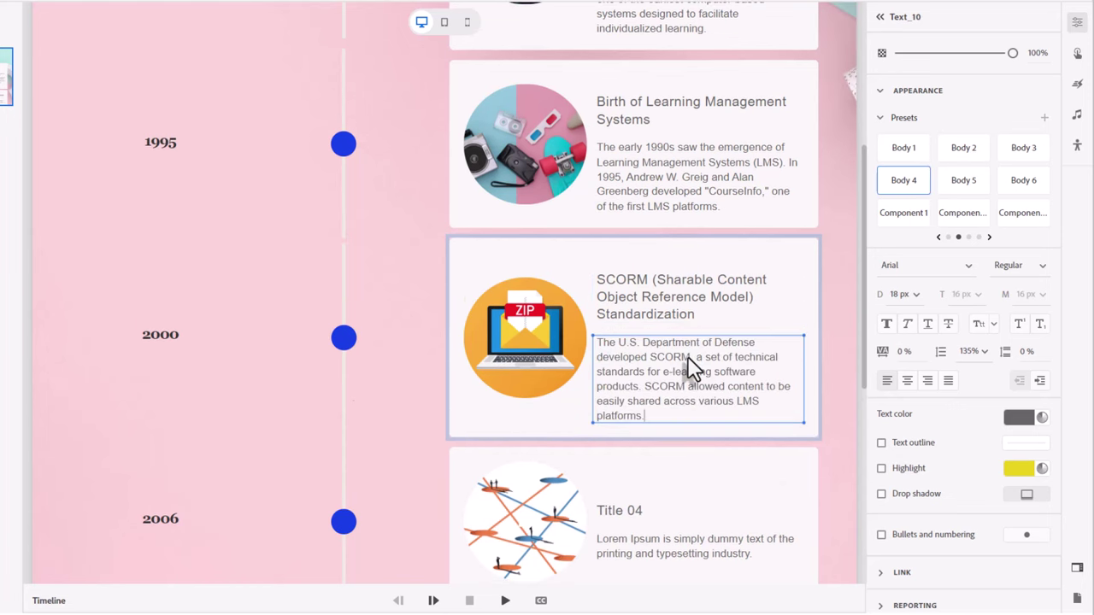
Replace the 2006 card's placeholder image with AdobeStock_377152261.jpeg, the blue globe above a phone, from the computer
scroll(687, 359, "down", 3)
scroll(687, 359, "down", 1)
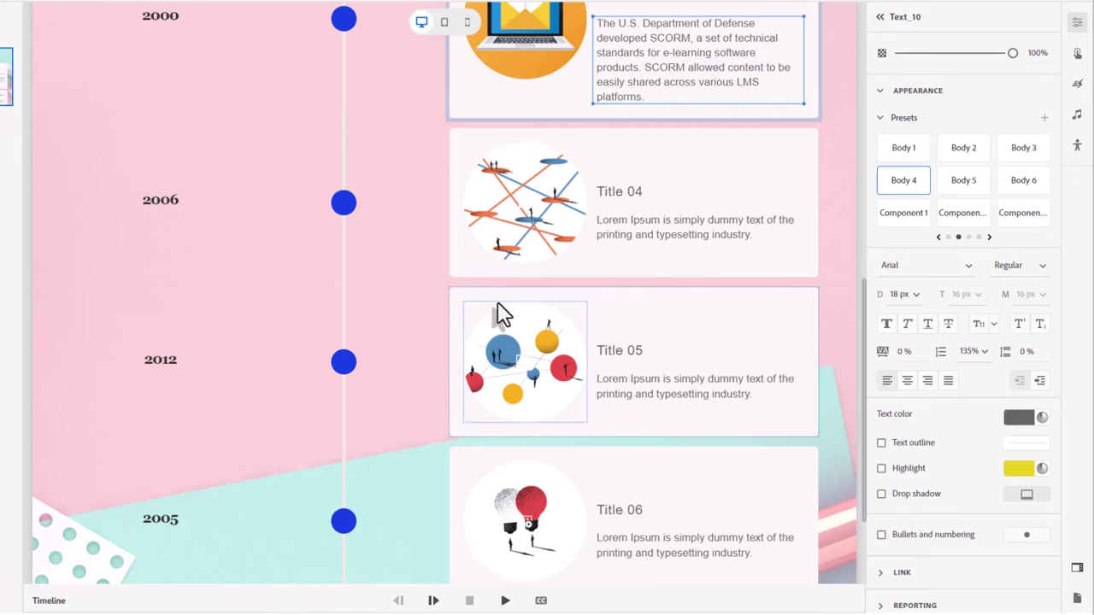
left_click(521, 209)
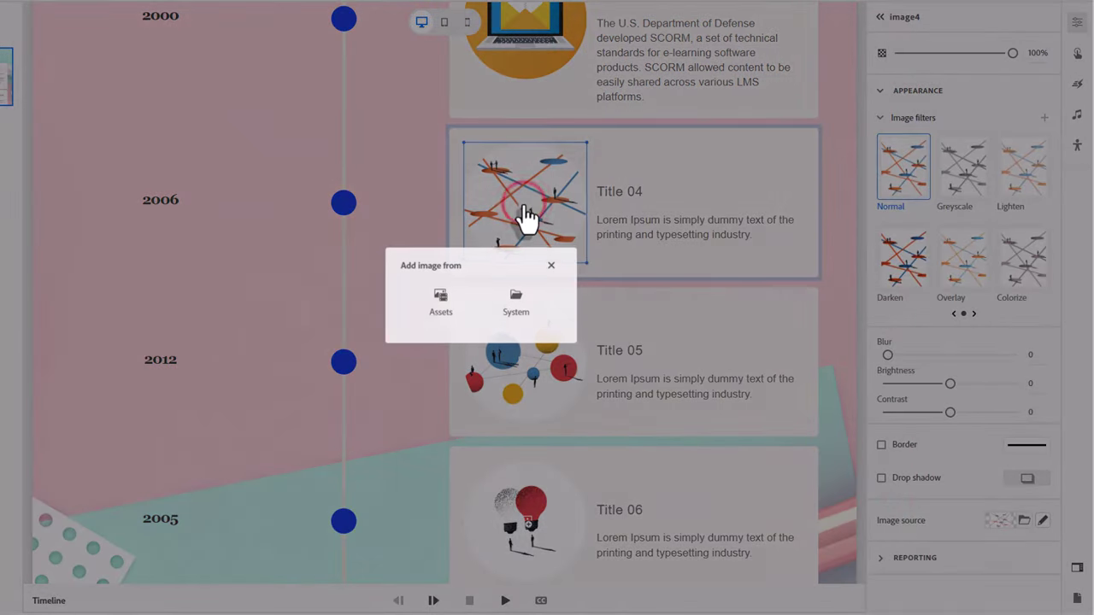
left_click(510, 301)
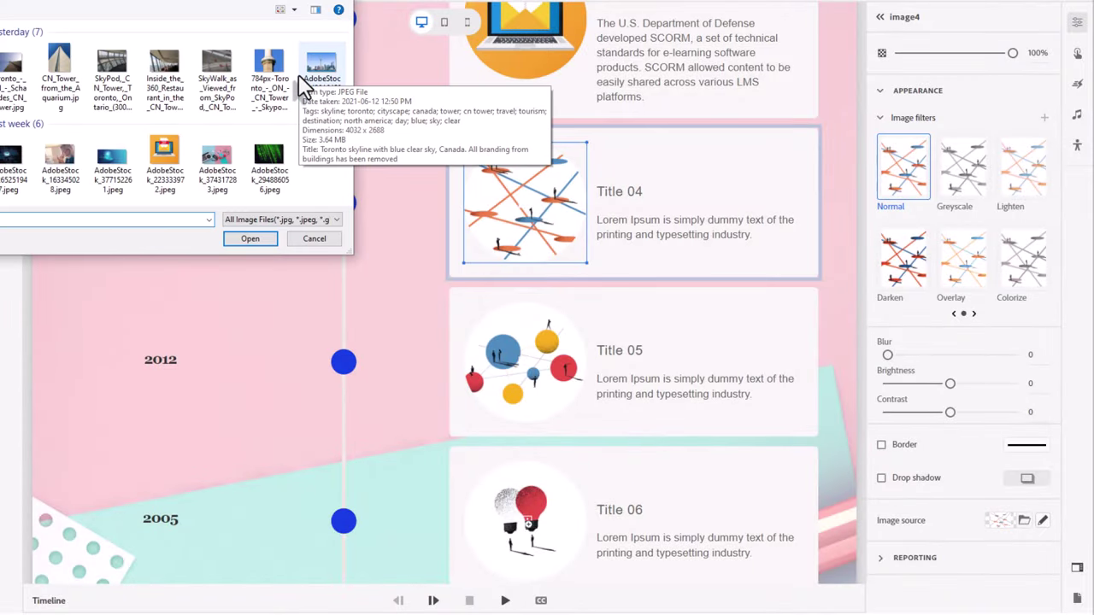
left_click(111, 163)
left_click(249, 238)
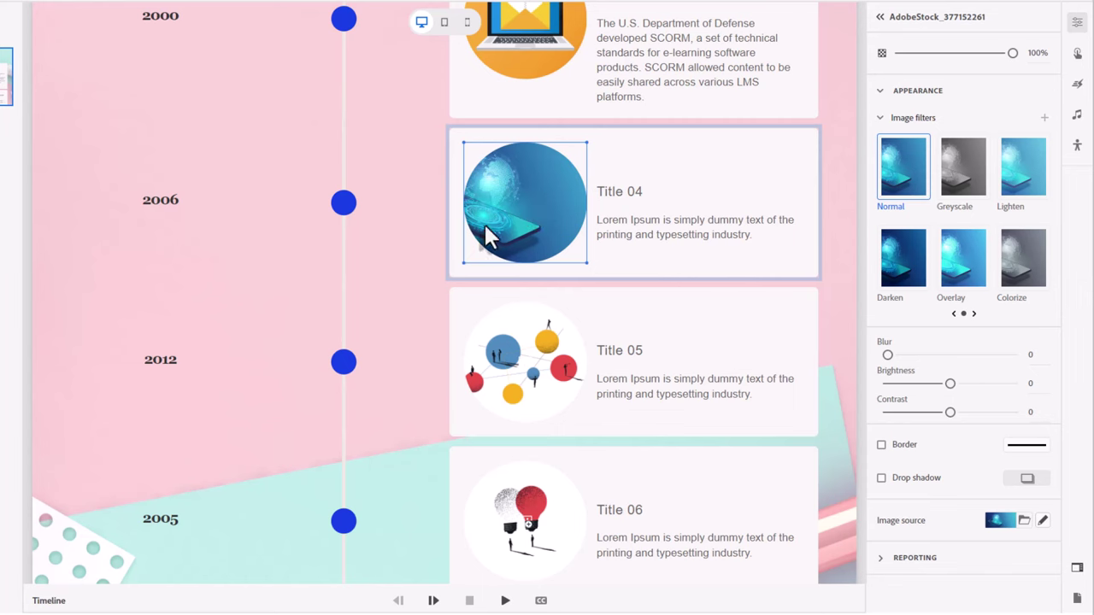
Crop the empty right part off the 2006 card's image so the globe and phone fill the frame, and save the edit
double_click(539, 199)
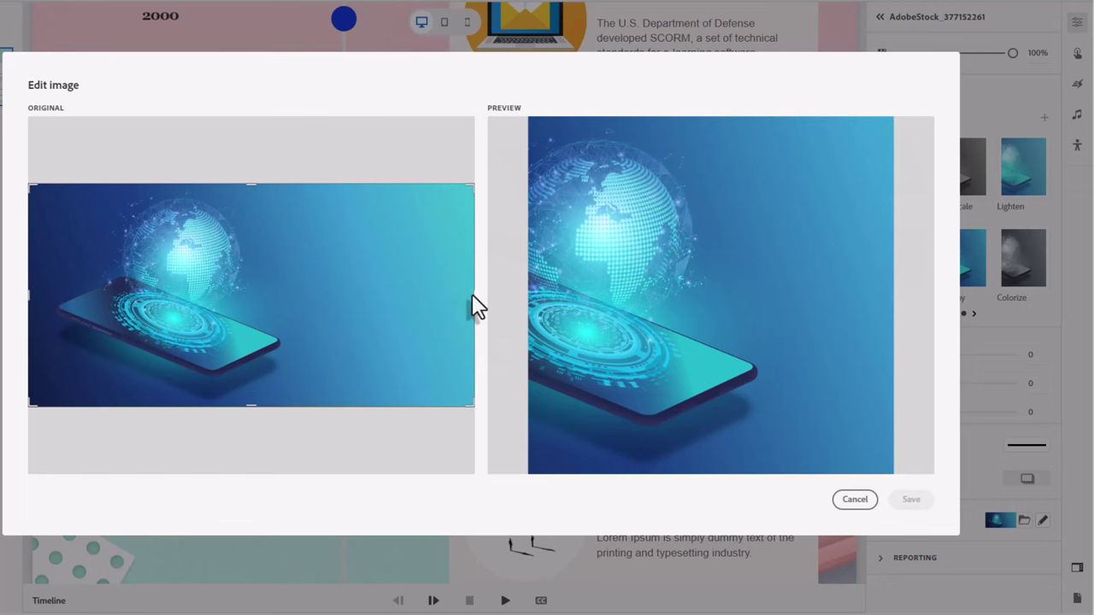
left_click_drag(472, 294, 310, 277)
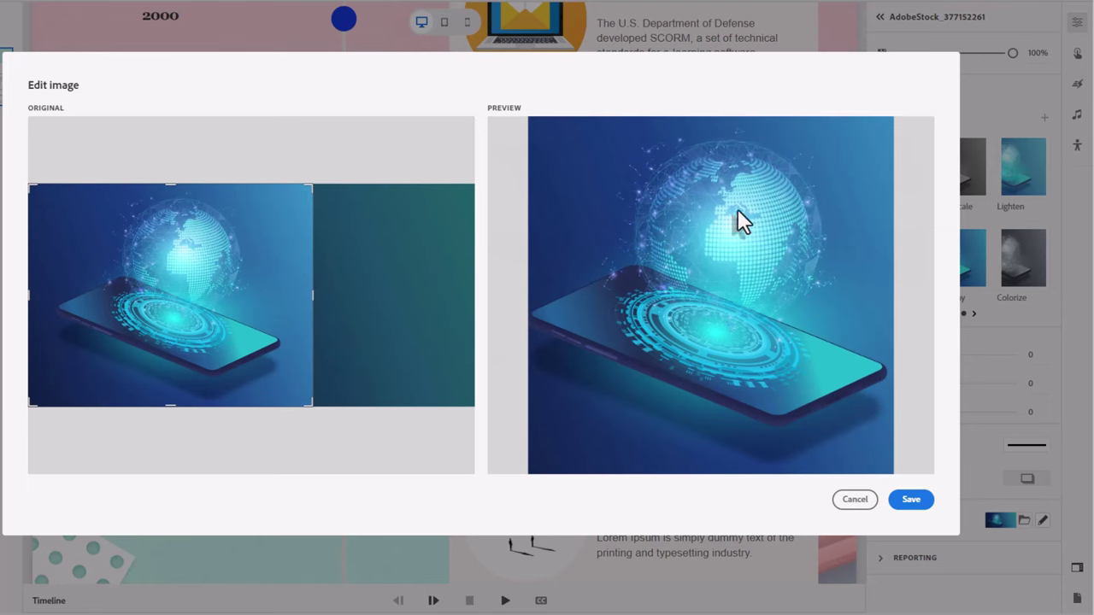
left_click(911, 500)
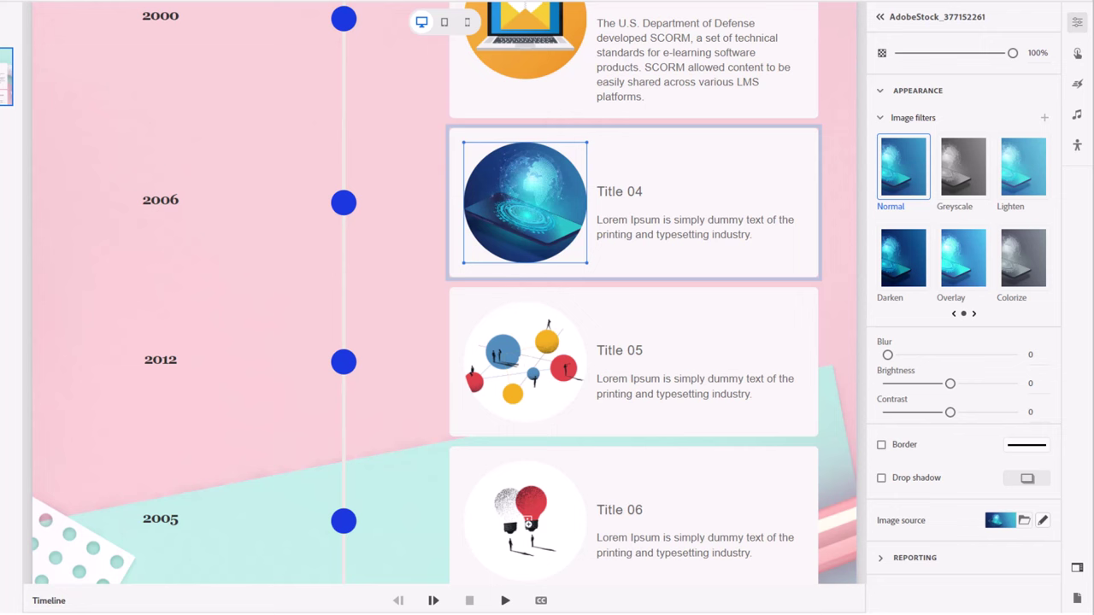
Title the 2006 card "Rise of Massive Open Online Courses (MOOCs)" and replace its placeholder description with the paragraph on MOOCs emerging in 2006
left_click(636, 194)
type("Rise of Massive Open Online Courses (MOOCs)")
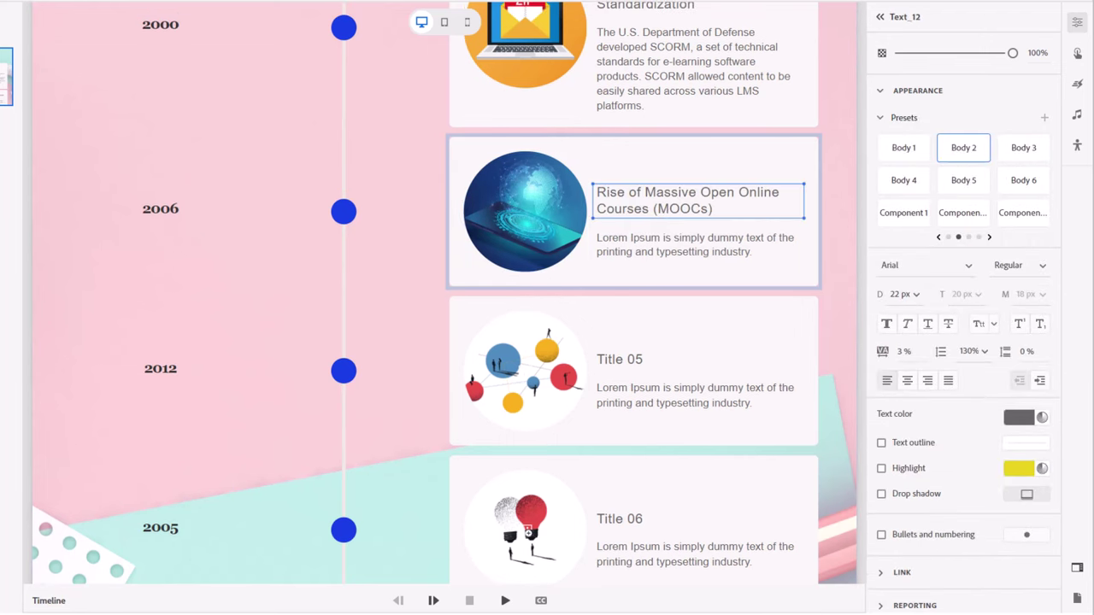
left_click(679, 250)
type("In 2006, MOOCs emerged as a disruptive force in the e-learning industry, with the launch of the first-ever MOOC by George Siemens and Stephen Downes. They offered open online courses on learning theory.")
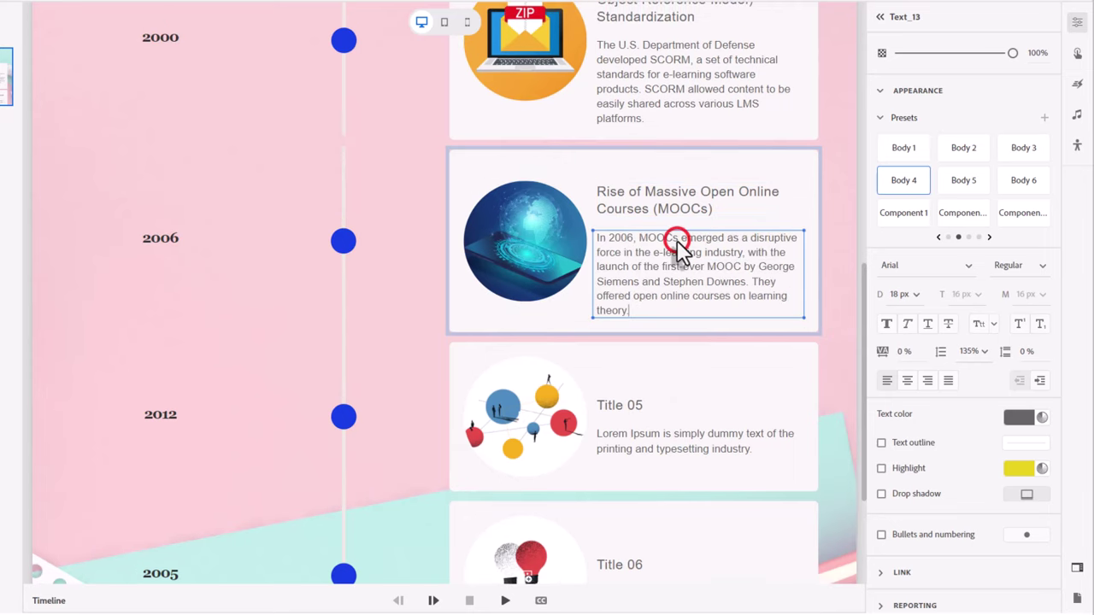
scroll(676, 237, "down", 3)
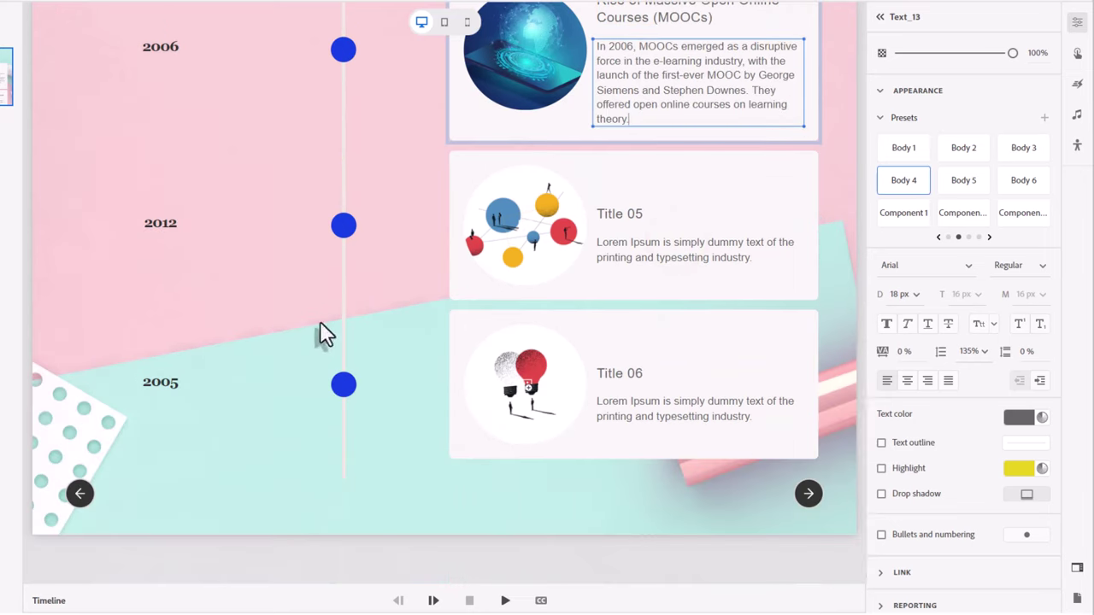
Replace the 2012 card's placeholder image with AdobeStock_163345028.jpeg, the woman looking at a phone, from the computer
double_click(528, 233)
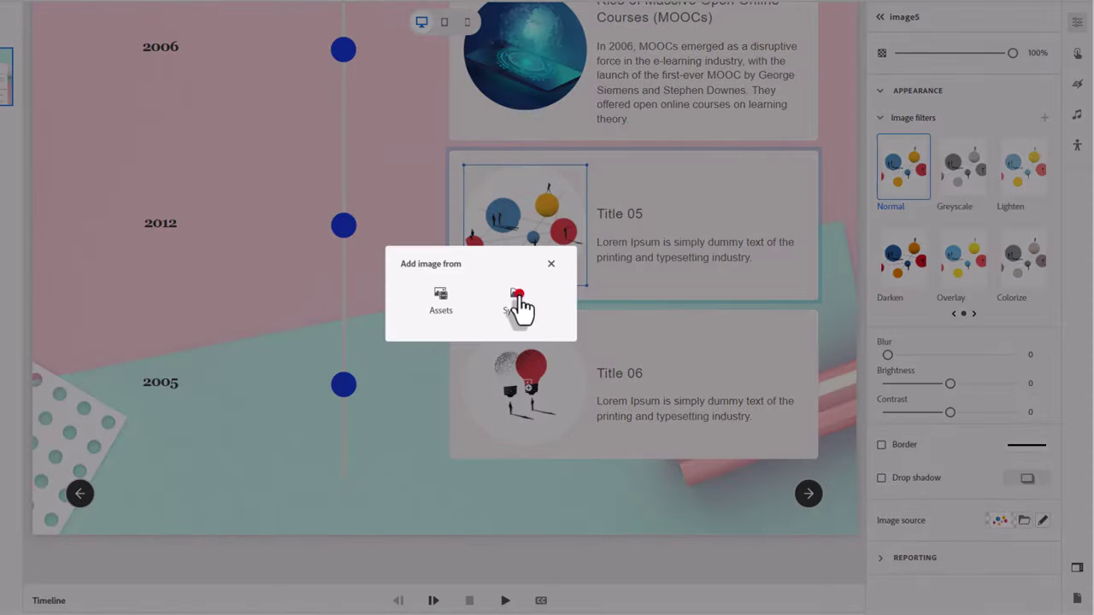
left_click(518, 297)
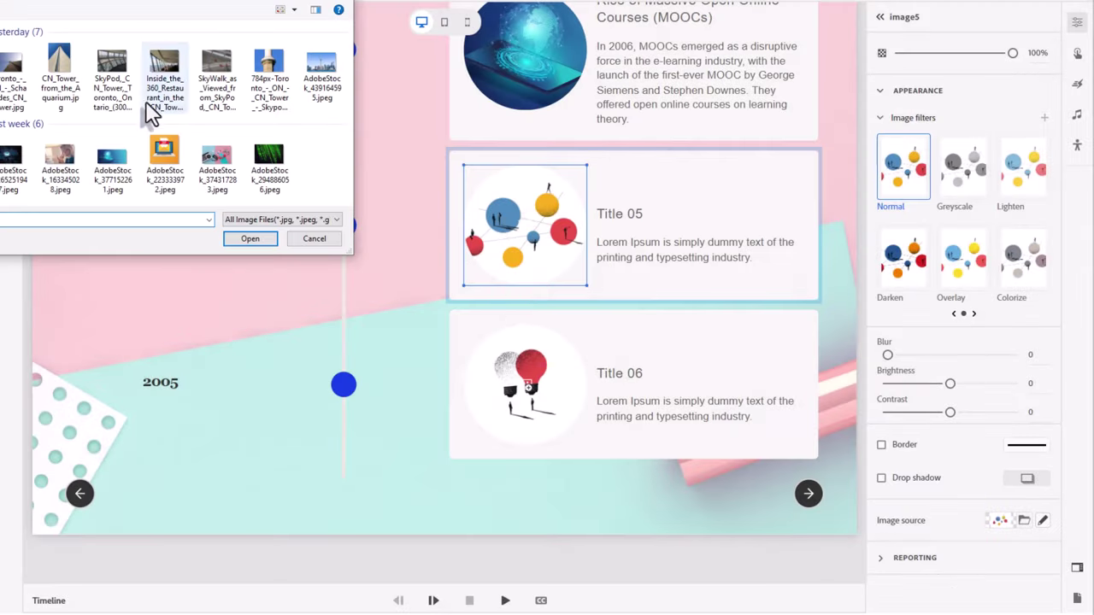
left_click(52, 181)
left_click(256, 240)
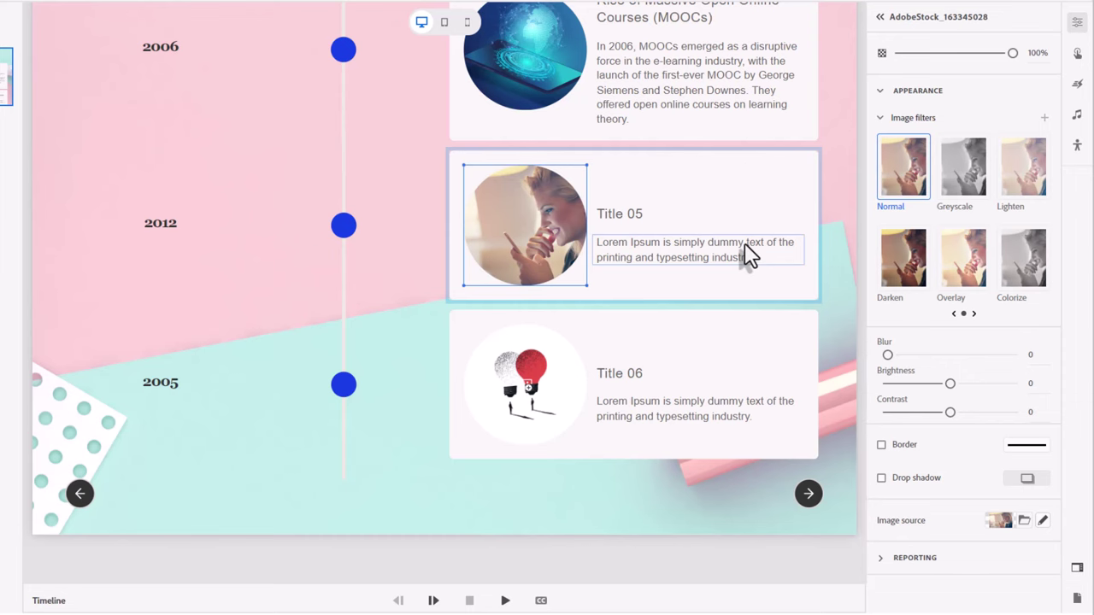
Crop the empty left part off the 2012 card's image so the woman and phone fill the frame, and save the edit
double_click(534, 232)
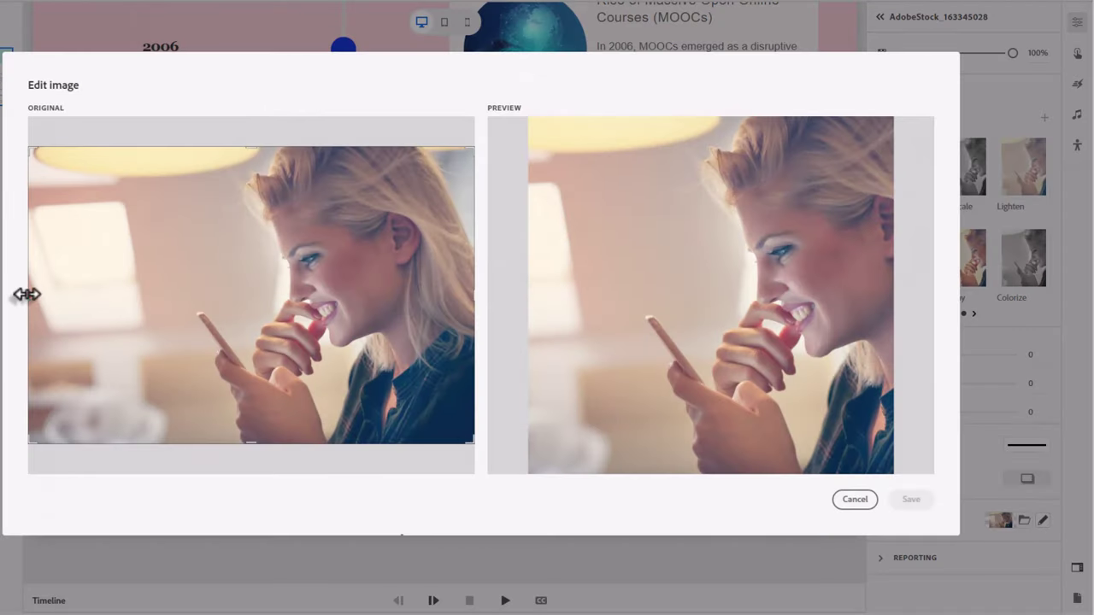
left_click_drag(29, 296, 187, 297)
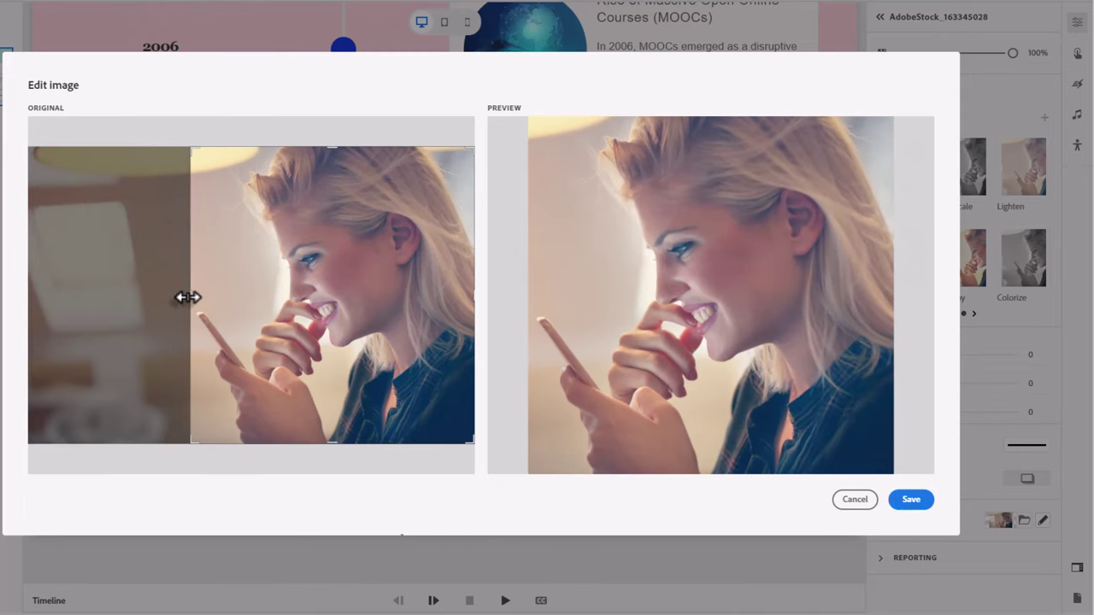
left_click(910, 500)
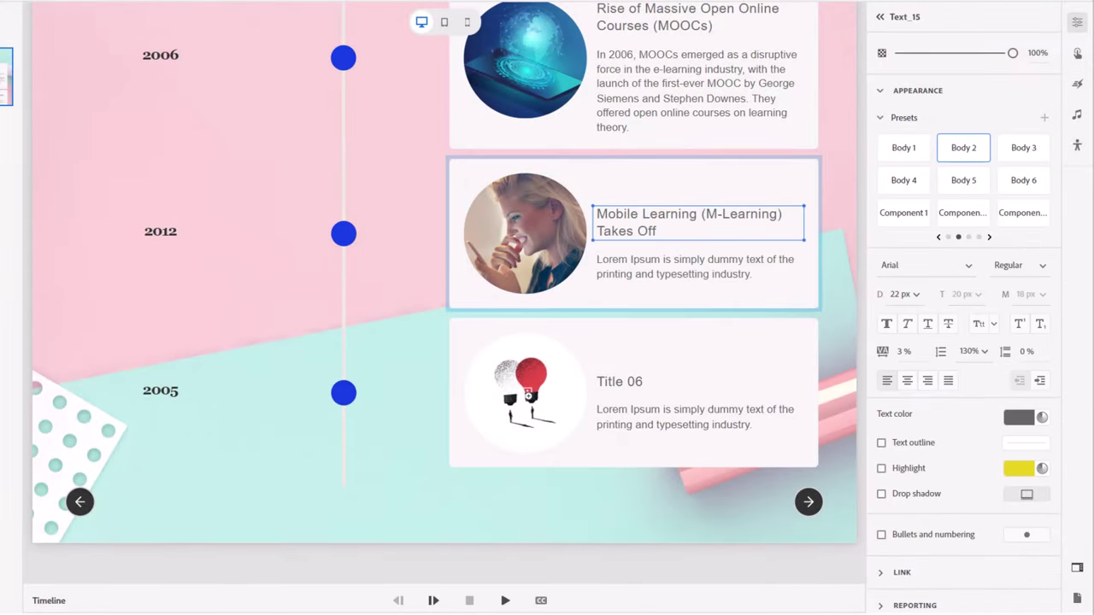
Replace the 2012 card's placeholder description with the paragraph on smartphones and tablets bringing mobile learning (m-learning) to prominence
left_click(636, 276)
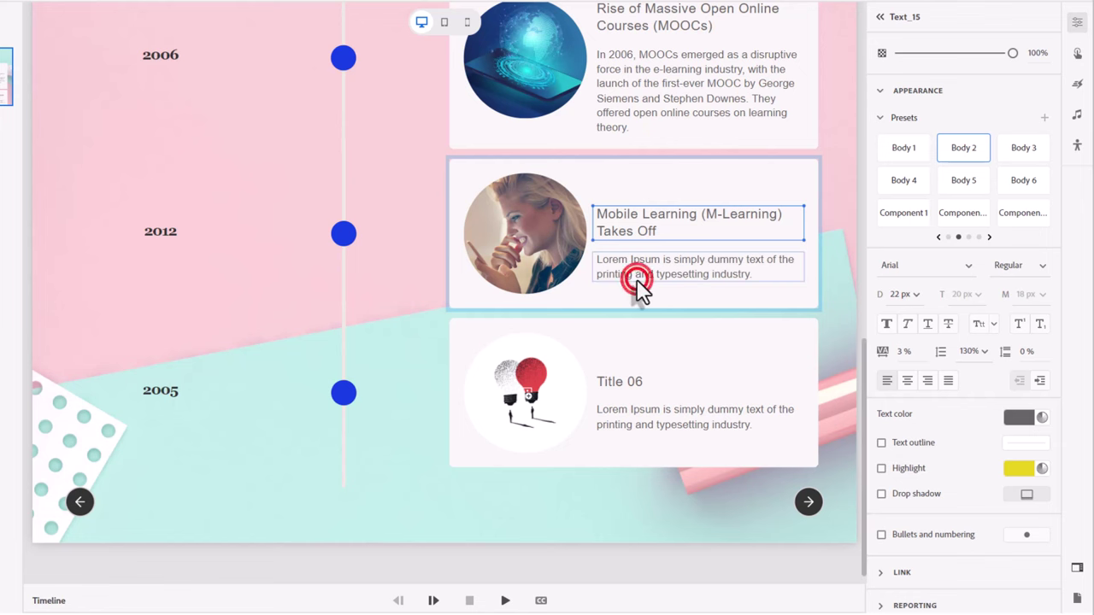
double_click(637, 277)
type("With the proliferation of smartphones and tablets, mobile learning (m-learning) gained prominence. Organizations began optimizing their e-learning content for mobile devices to offer learners flexibility and convenience.")
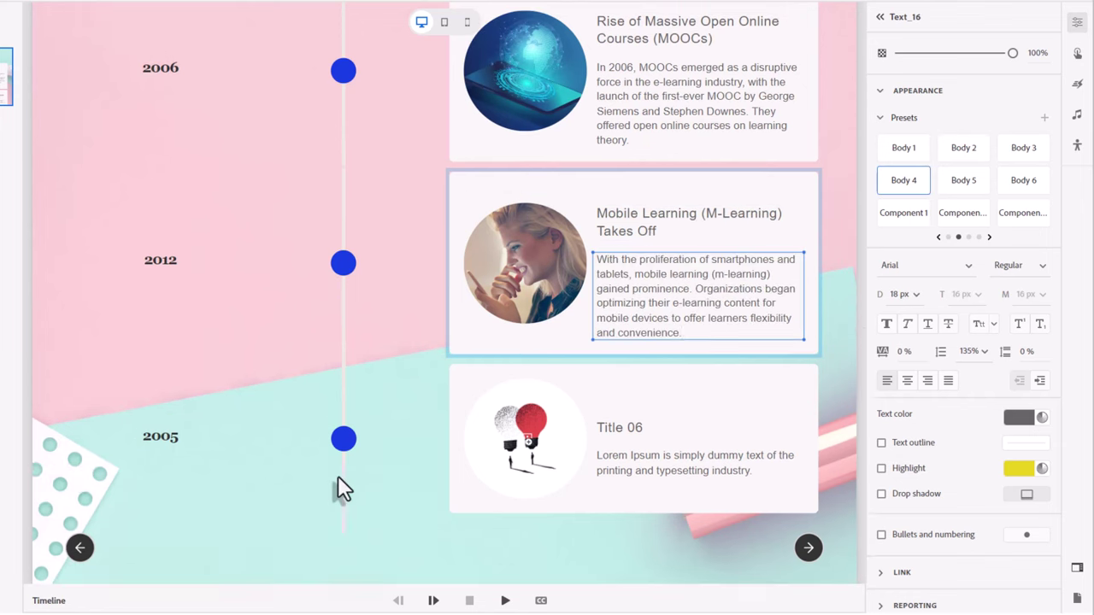
double_click(524, 459)
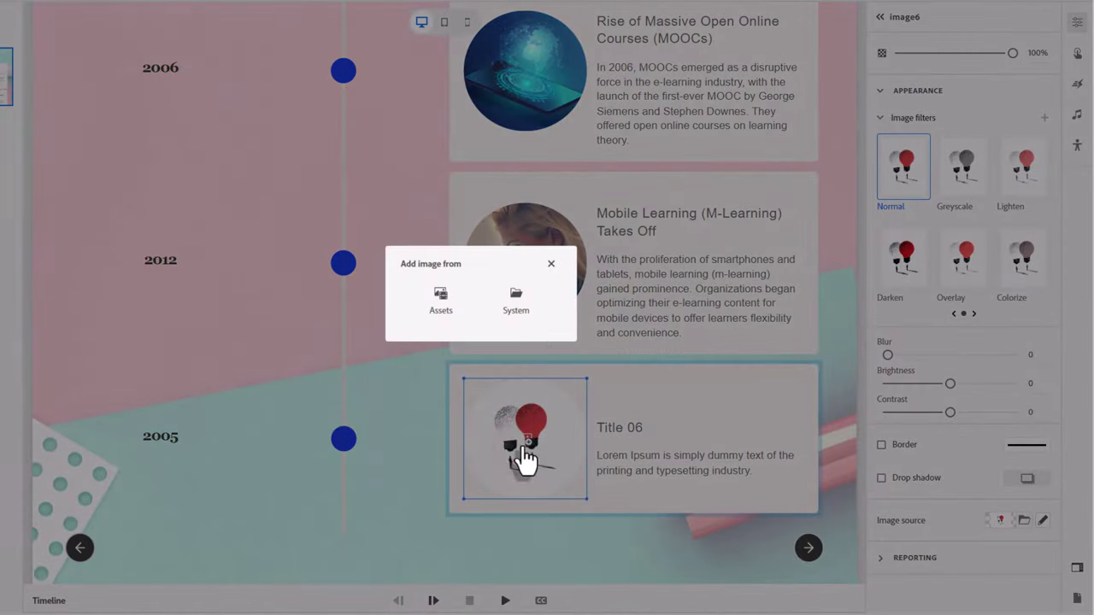
left_click(511, 293)
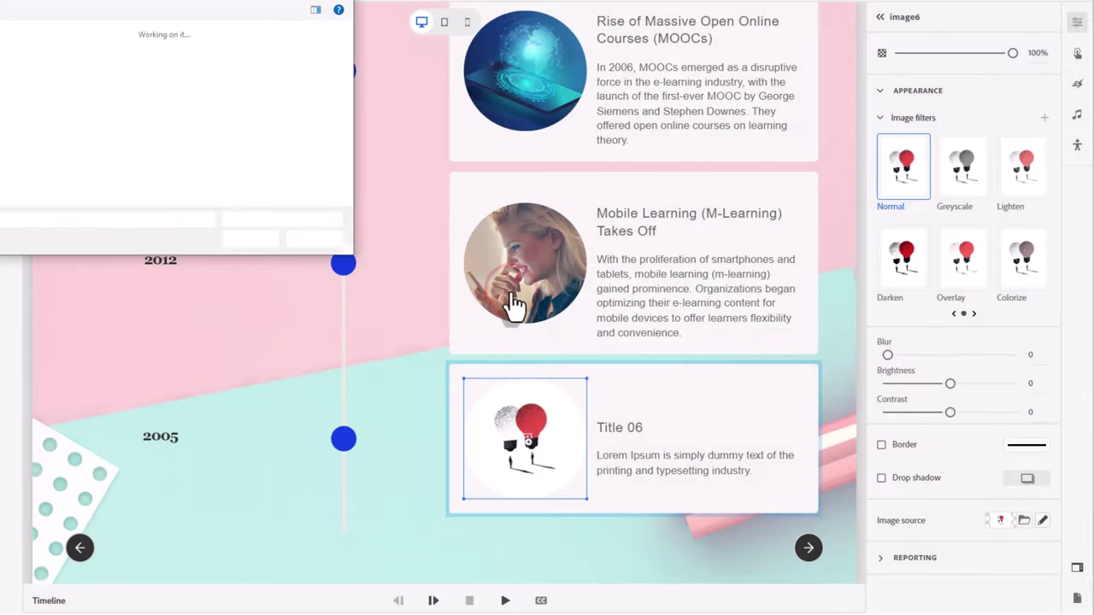
left_click(313, 240)
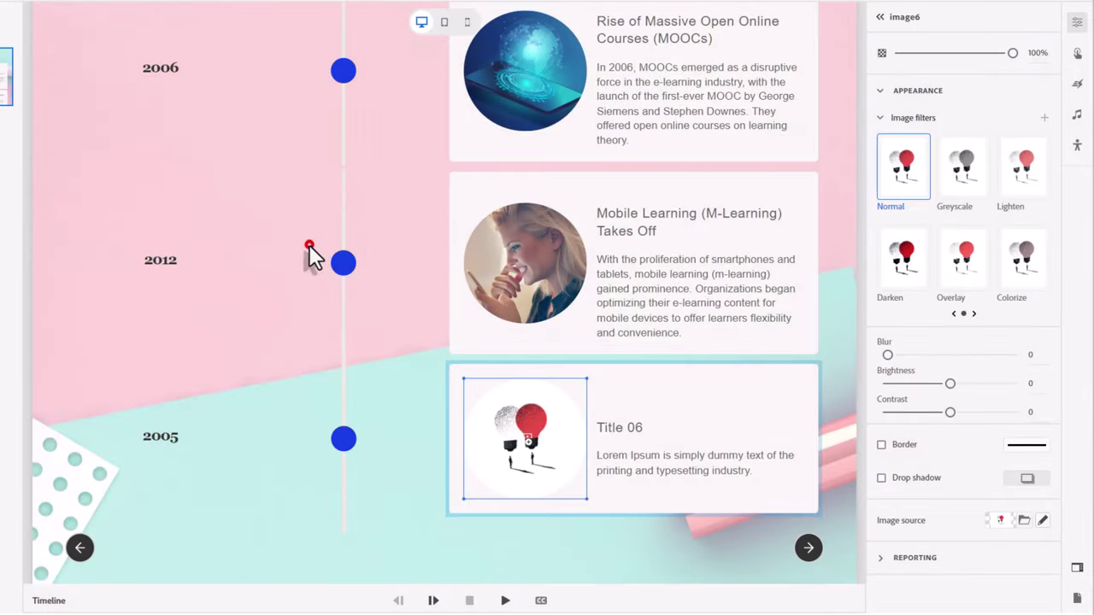
Change the year label of the last timeline entry to 2019
left_click(150, 436)
double_click(152, 436)
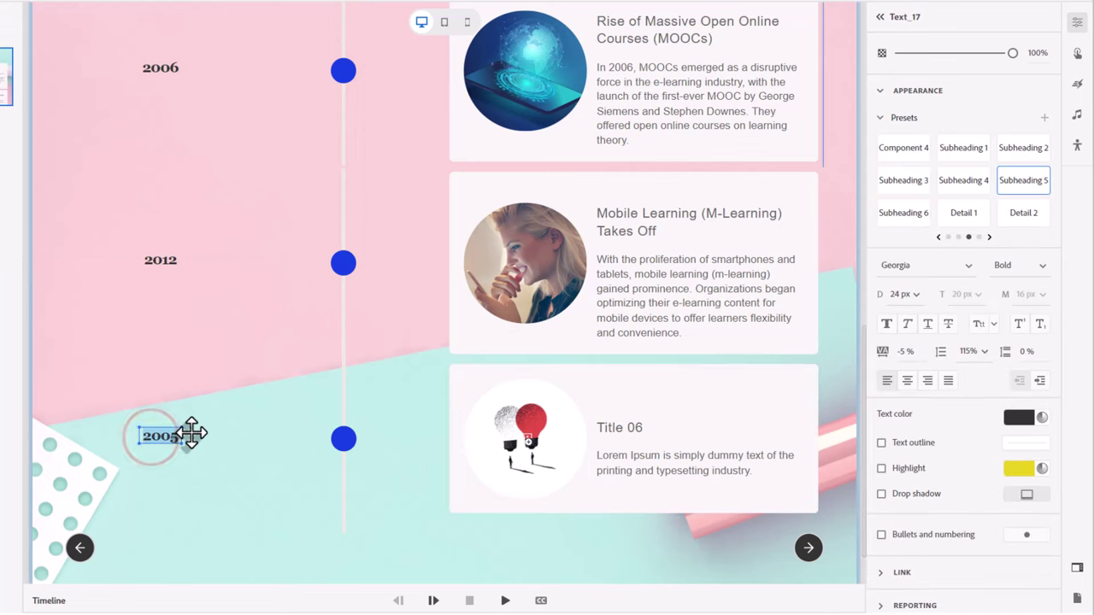
type("2019")
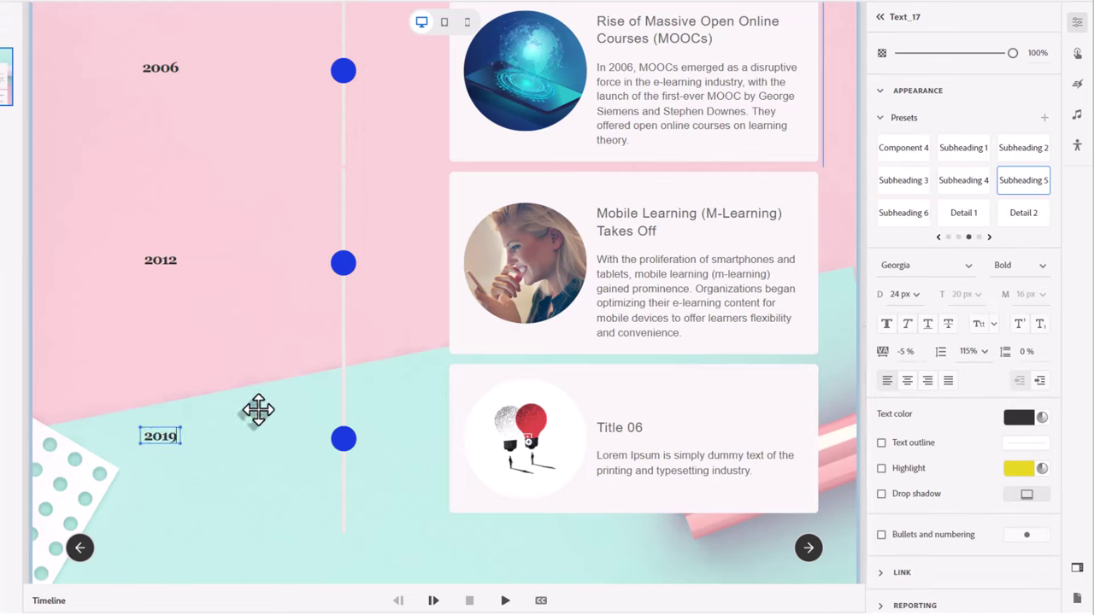
Replace the 2019 card's placeholder image with AdobeStock_265251947.jpeg, the AI chip on a circuit board, from the computer
left_click(634, 431)
double_click(635, 431)
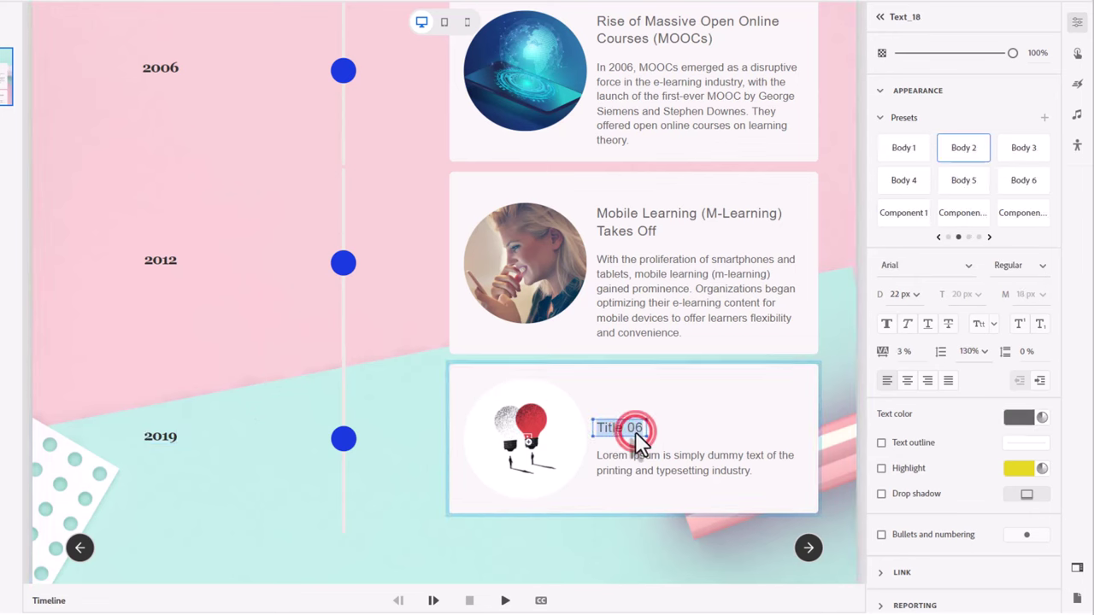
left_click(517, 443)
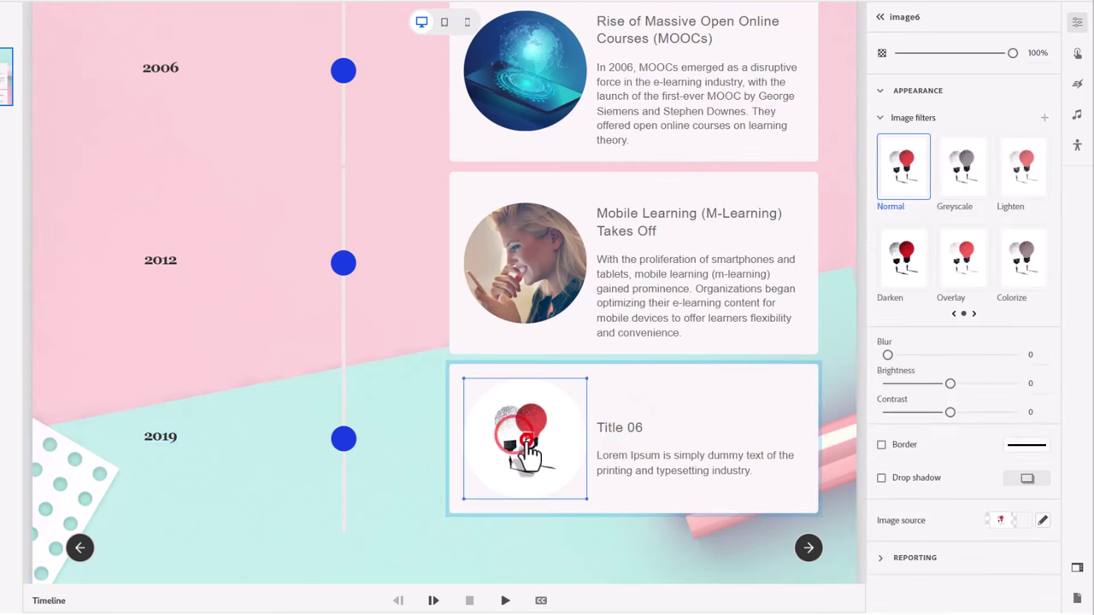
double_click(526, 451)
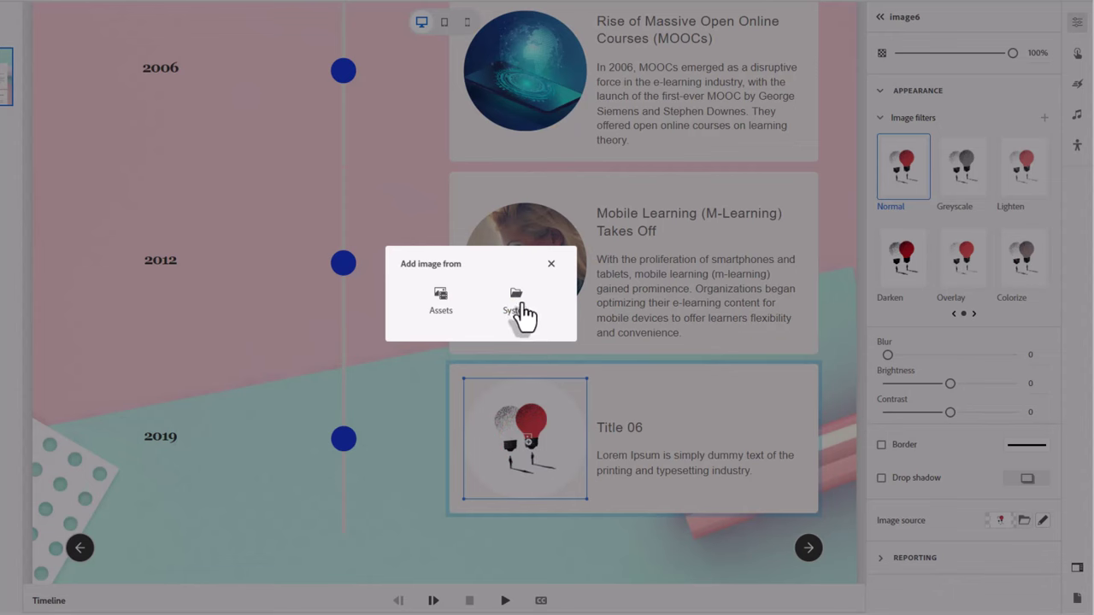
left_click(517, 299)
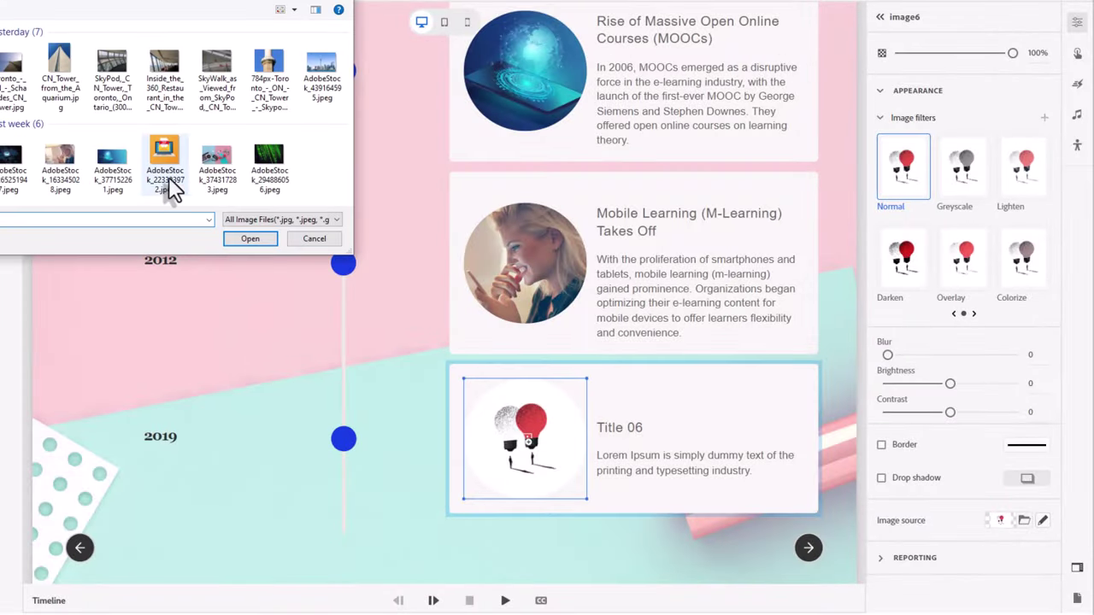
left_click(26, 162)
left_click(248, 238)
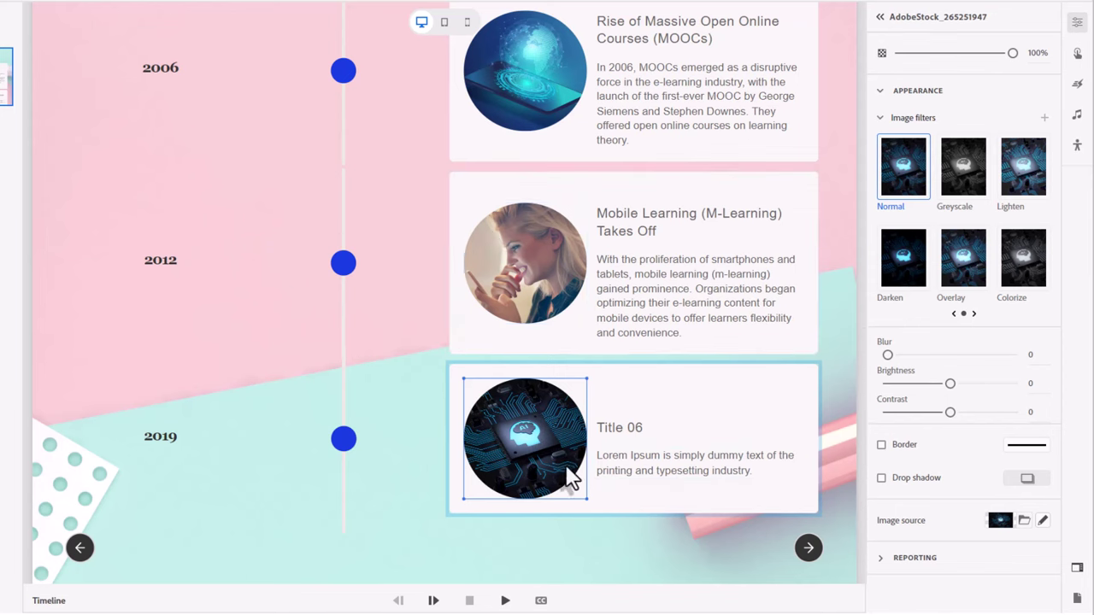
Crop the 2019 card's image closely around the glowing AI chip and save the edit
double_click(527, 440)
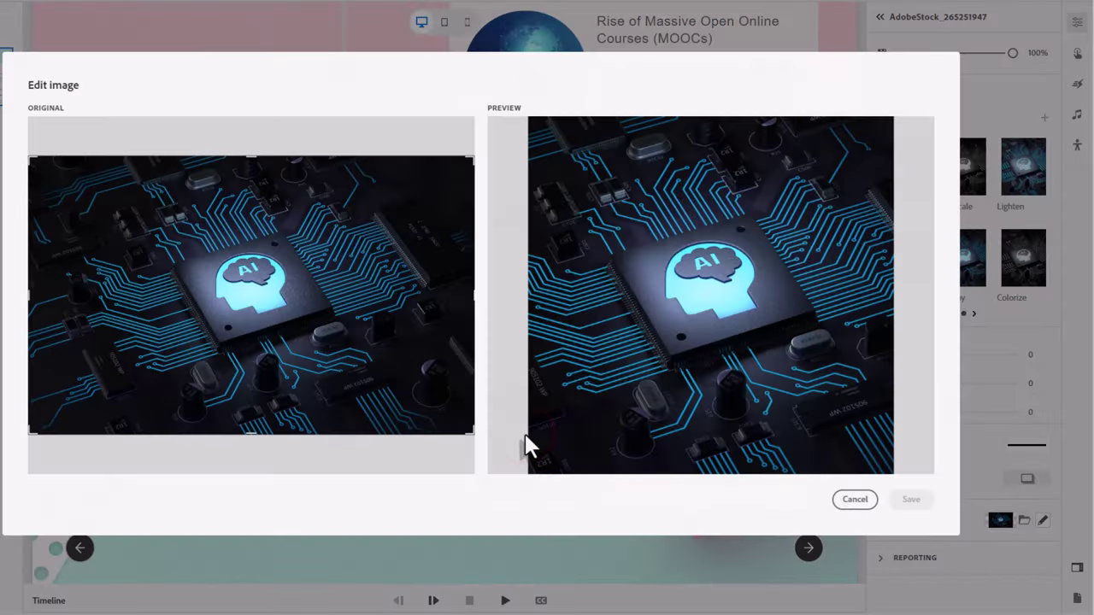
left_click_drag(469, 435, 368, 352)
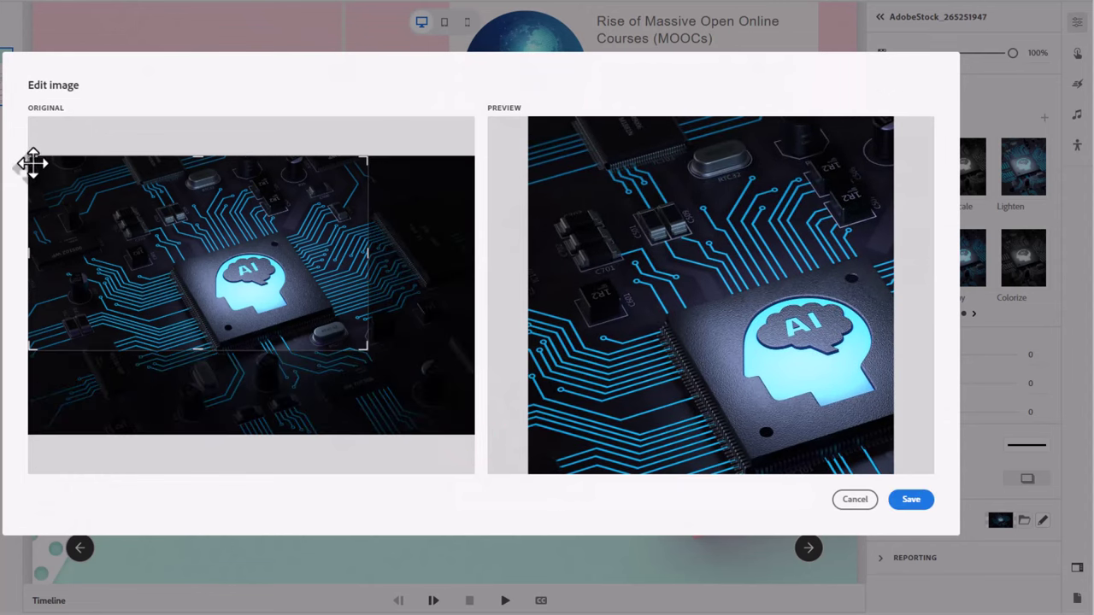
left_click_drag(29, 156, 121, 207)
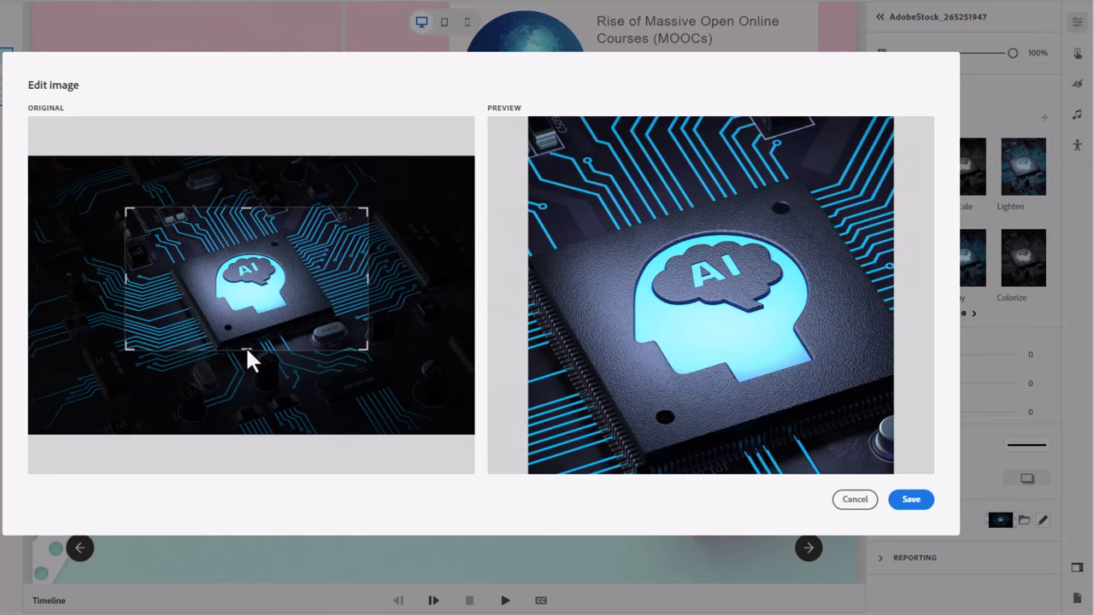
left_click_drag(247, 352, 244, 365)
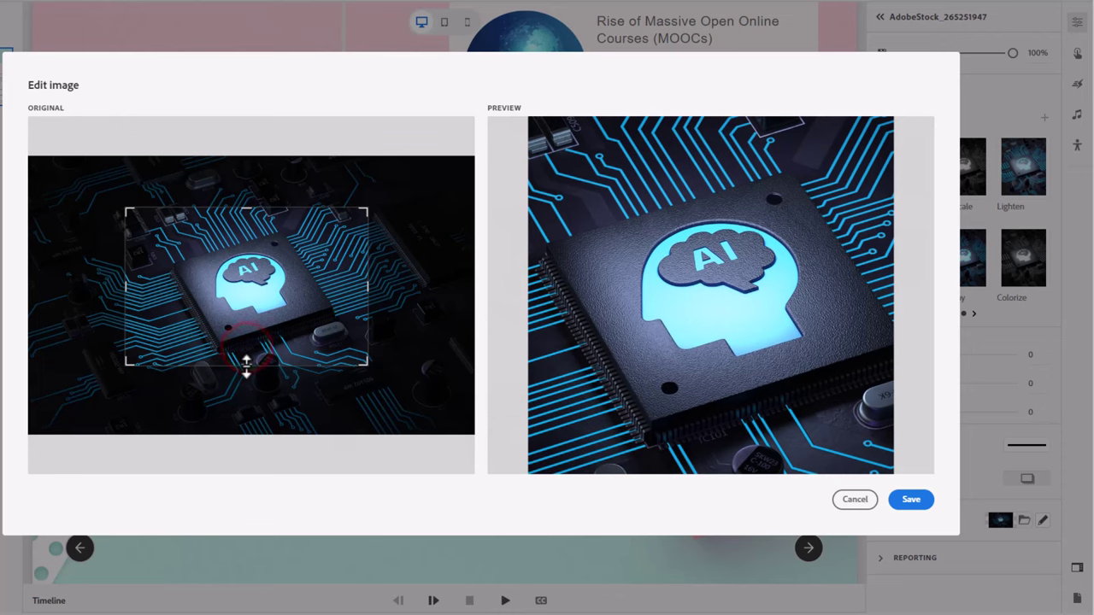
left_click(909, 501)
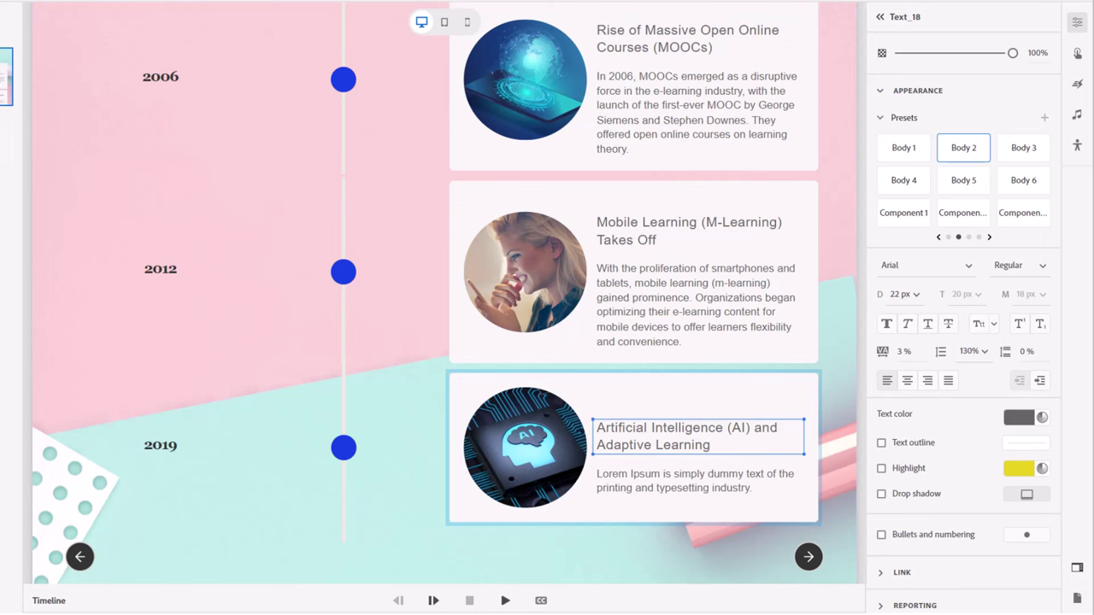
Replace the 2019 card's placeholder description with the paragraph on AI-driven adaptive learning solutions personalizing learning experiences
left_click(676, 479)
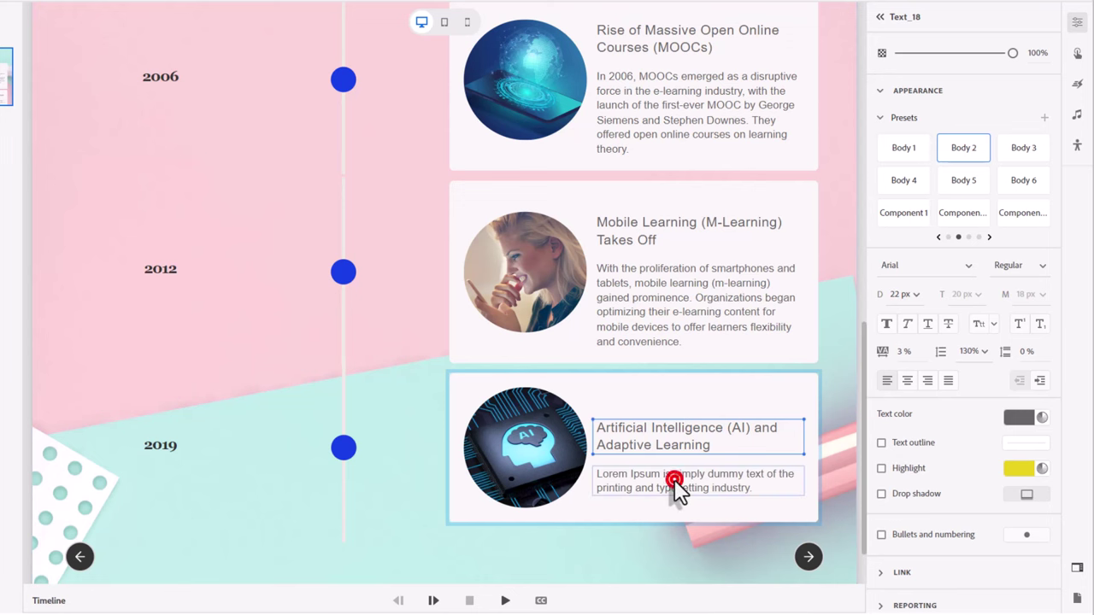
key("ctrl+a")
type("In recent years, AI-driven adaptive learning solutions entered the e-learning landscape. AI algorithms analyze learner behavior and performance data to personalize learning experiences.")
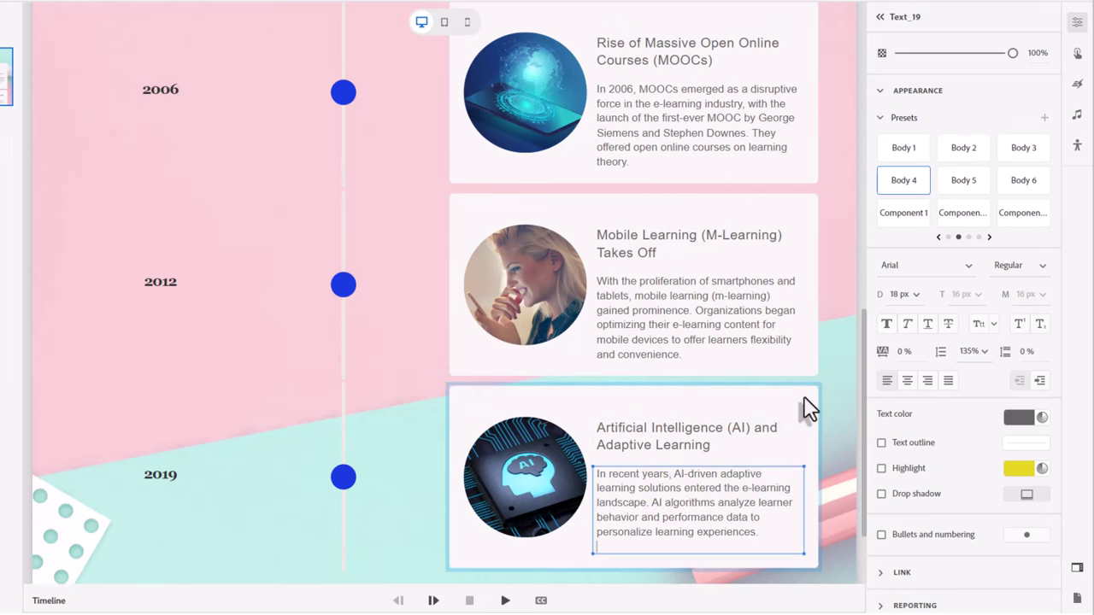
Check the project's table of contents and playbar settings, including whether the playbar is shown, and close them
scroll(971, 588, "down", 1)
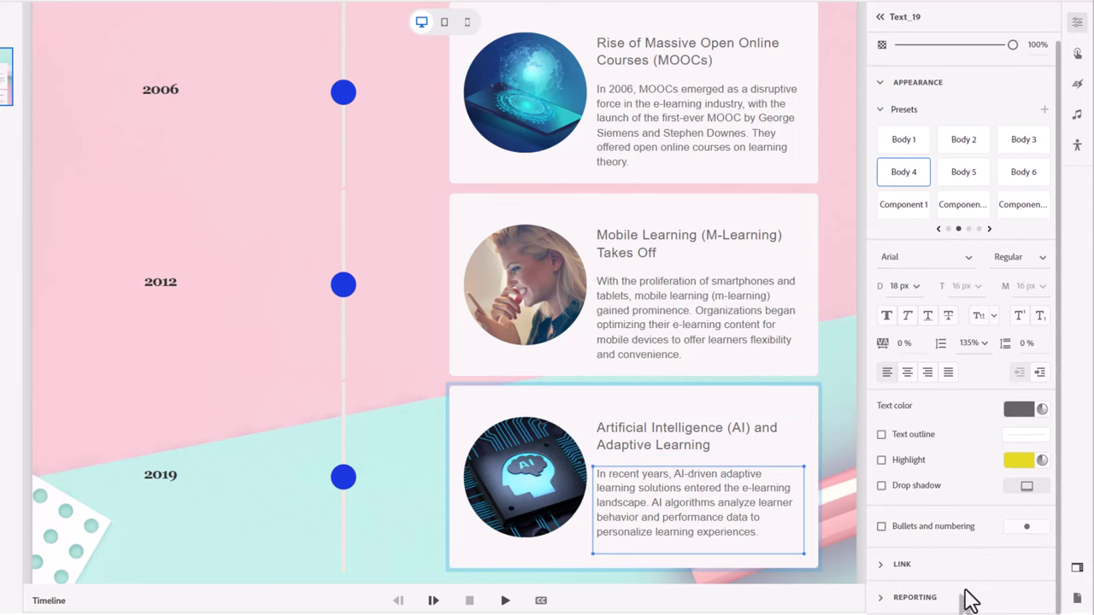
scroll(818, 532, "down", 3)
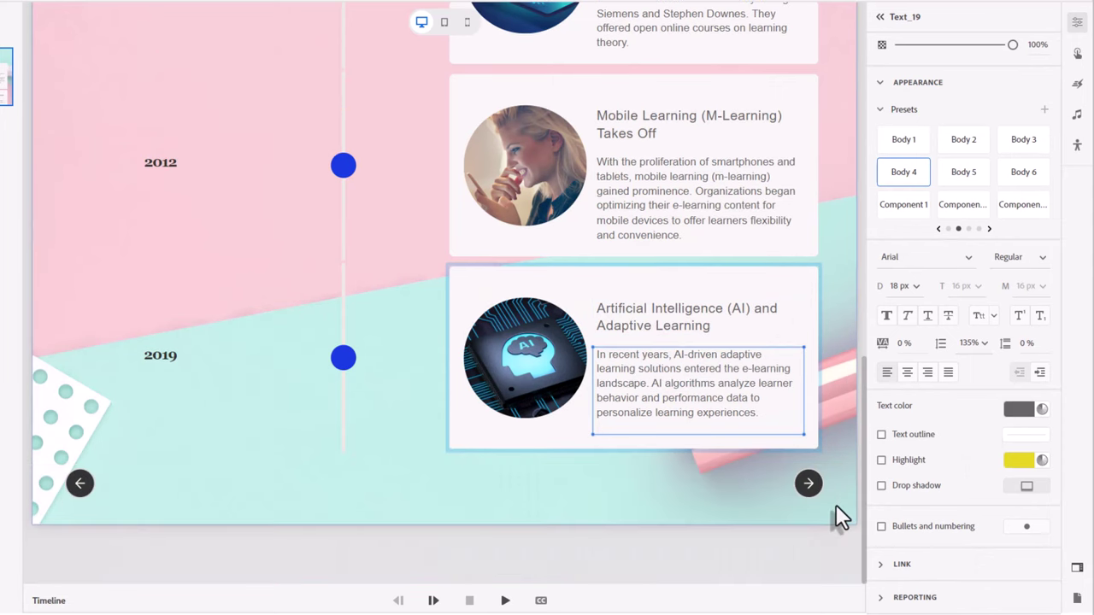
left_click(1077, 567)
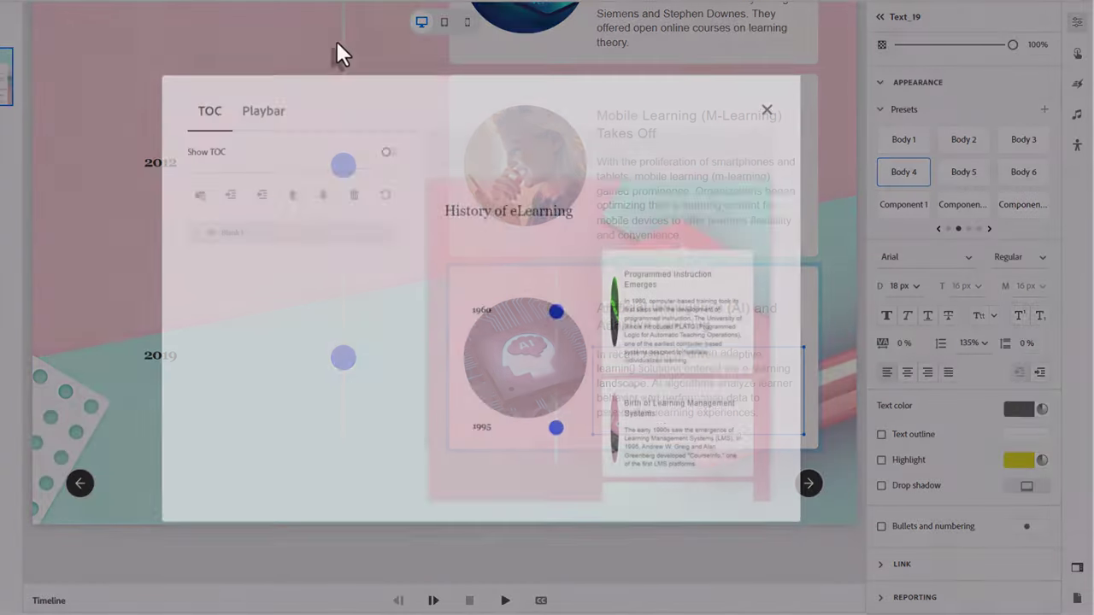
left_click(273, 111)
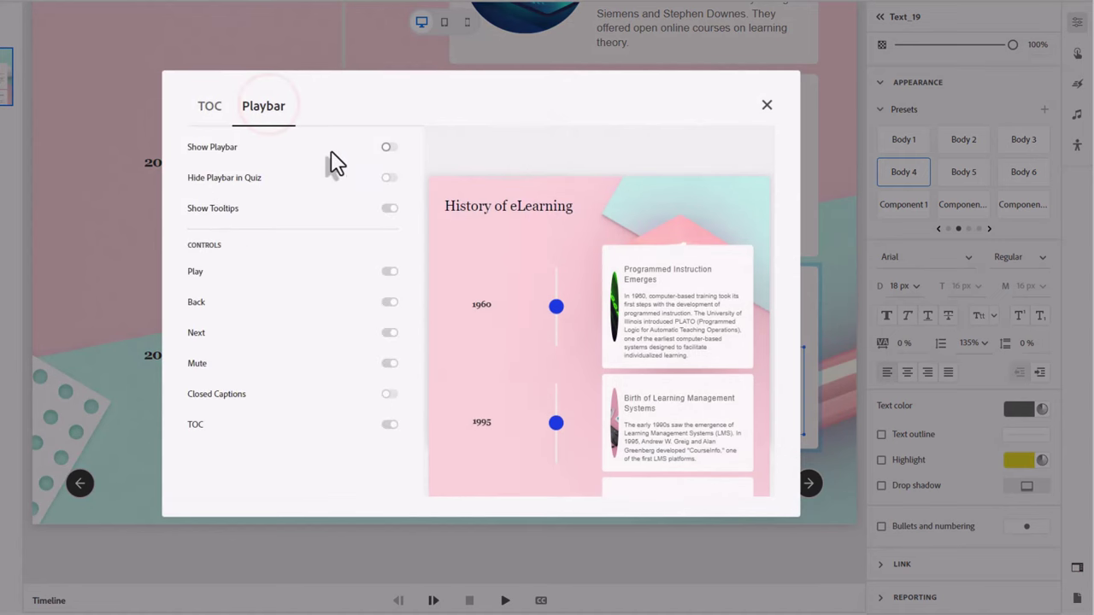
left_click(767, 104)
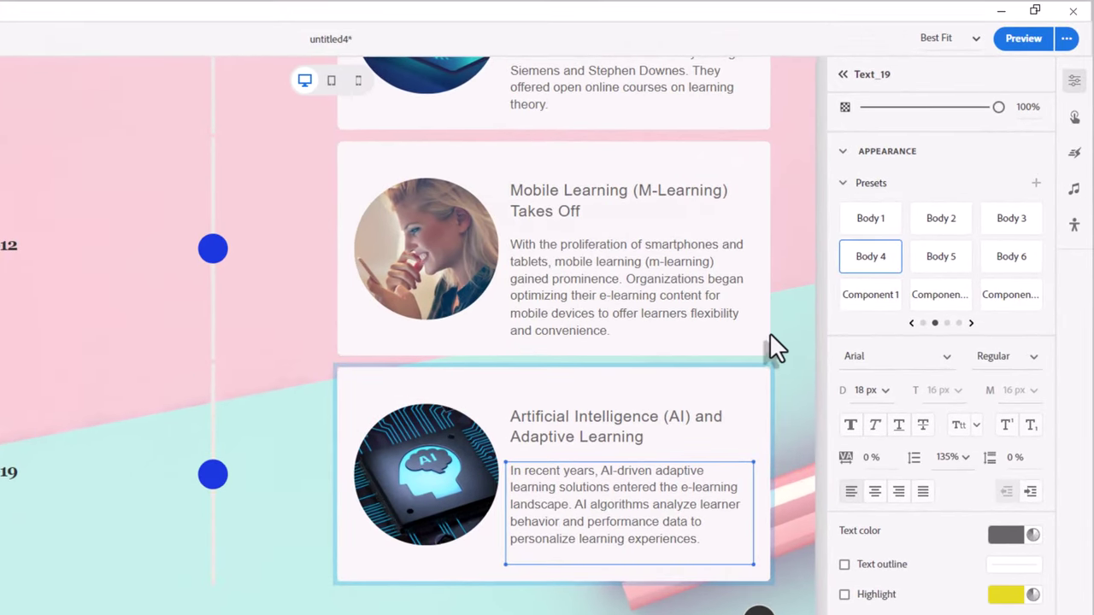
Preview the project, look through the whole timeline from 1960 to 2019, and reveal the 1995 entry's card
scroll(773, 346, "up", 6)
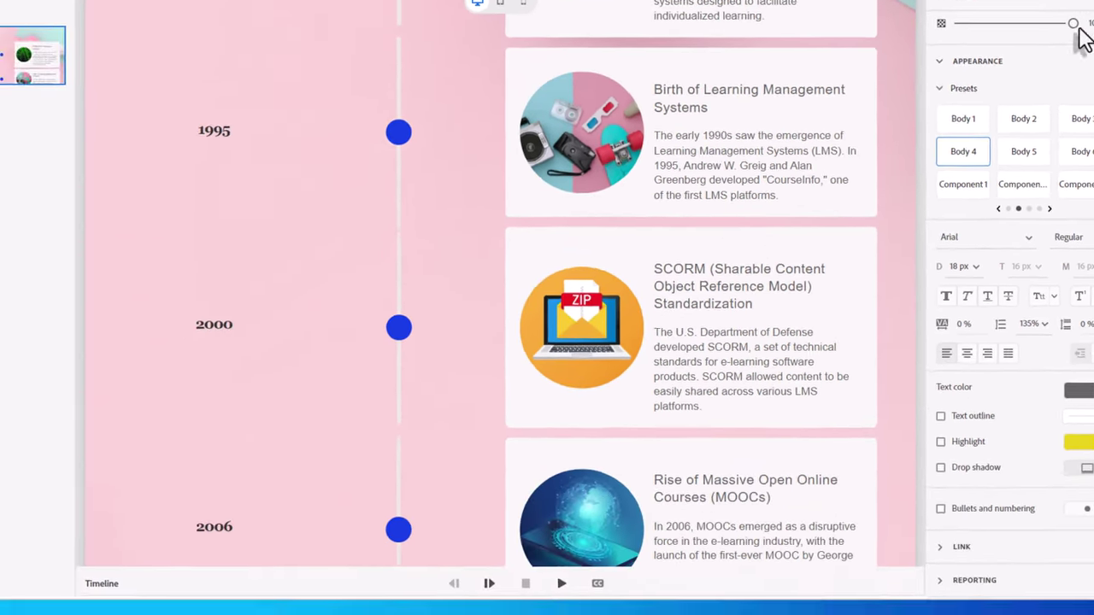
left_click(1024, 39)
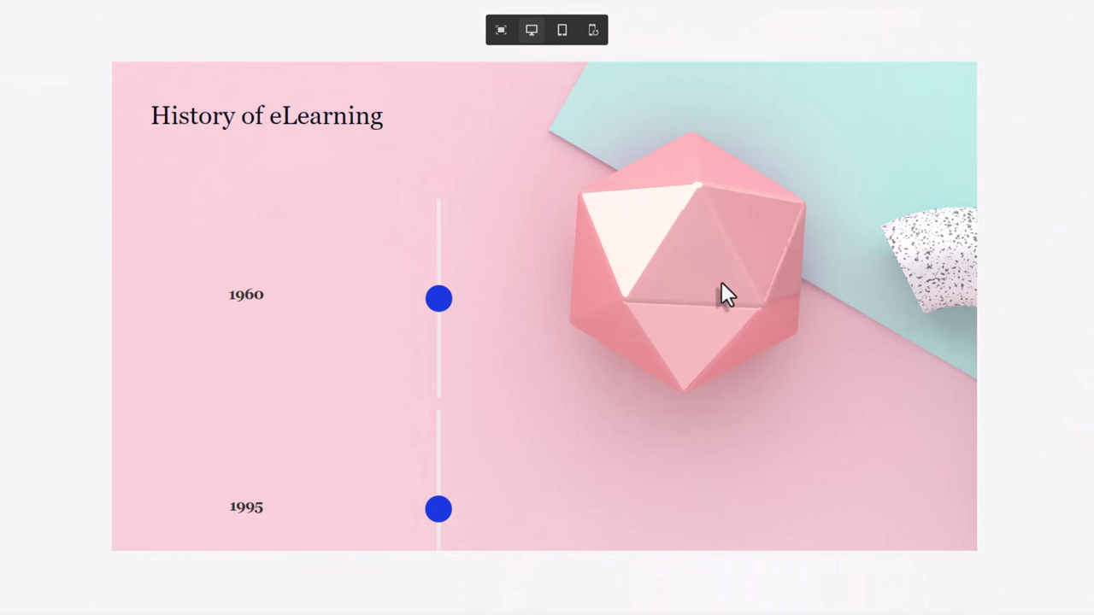
scroll(716, 273, "down", 5)
scroll(715, 256, "down", 4)
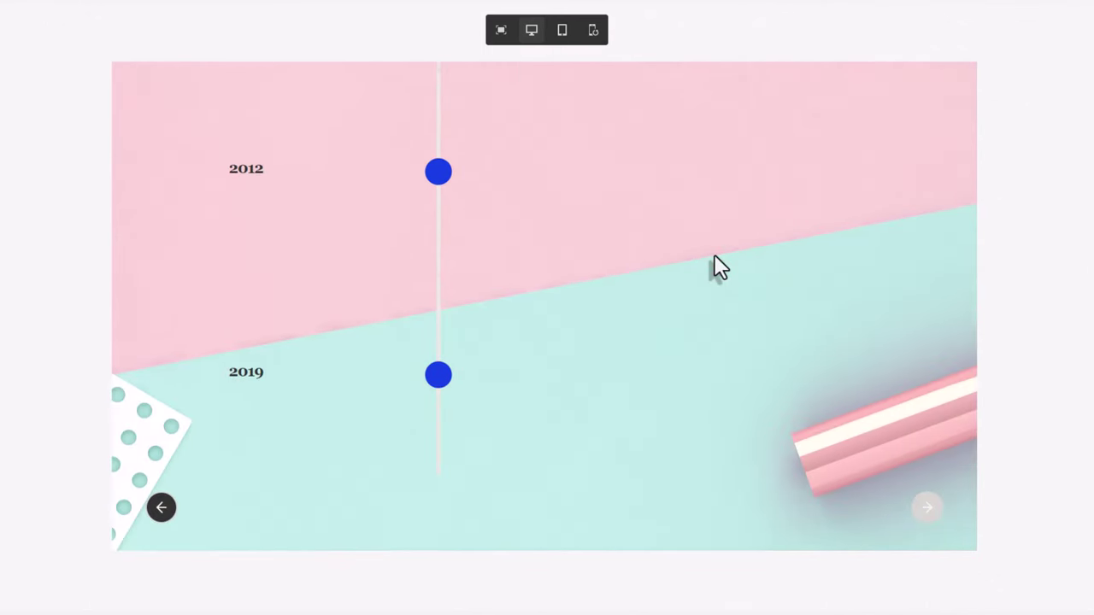
scroll(715, 257, "up", 8)
scroll(716, 267, "up", 1)
scroll(479, 333, "down", 4)
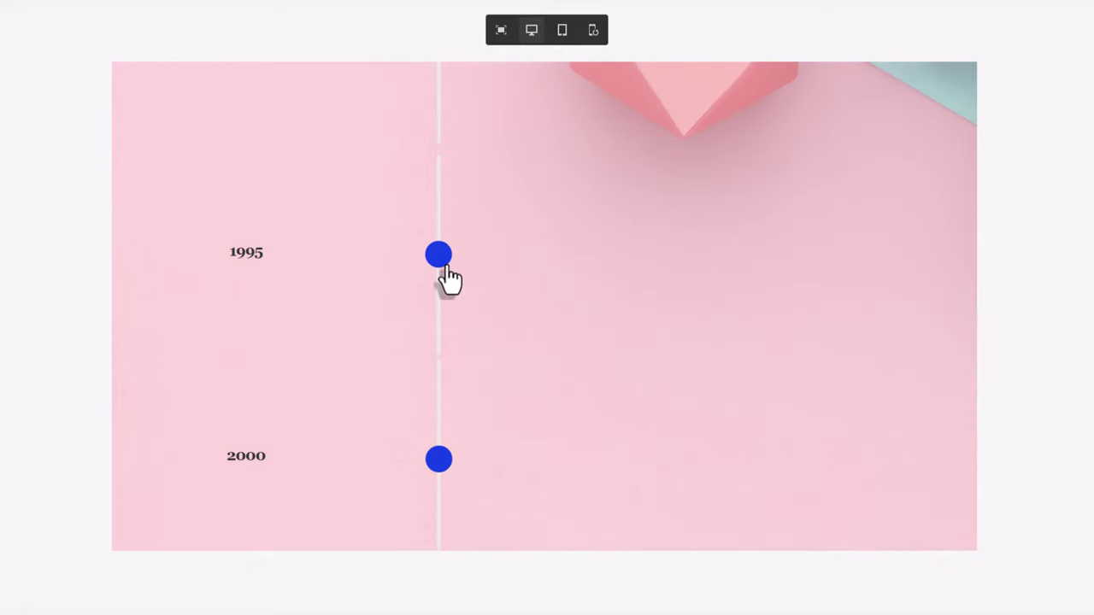
left_click(441, 261)
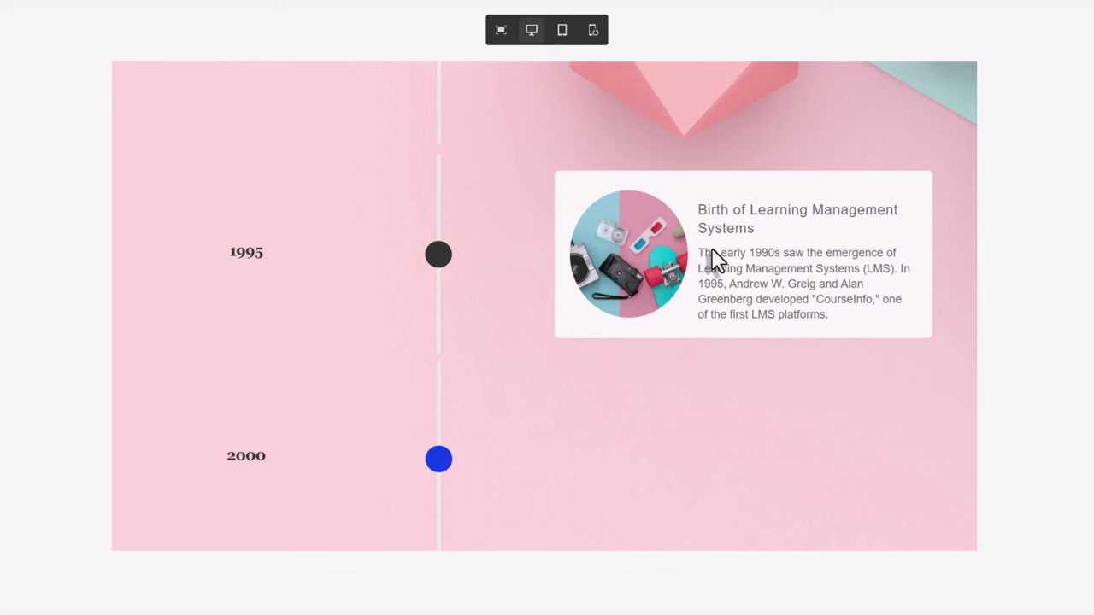
In the desktop preview, reveal the cards of the 2019 and 2012 timeline entries
scroll(711, 259, "down", 8)
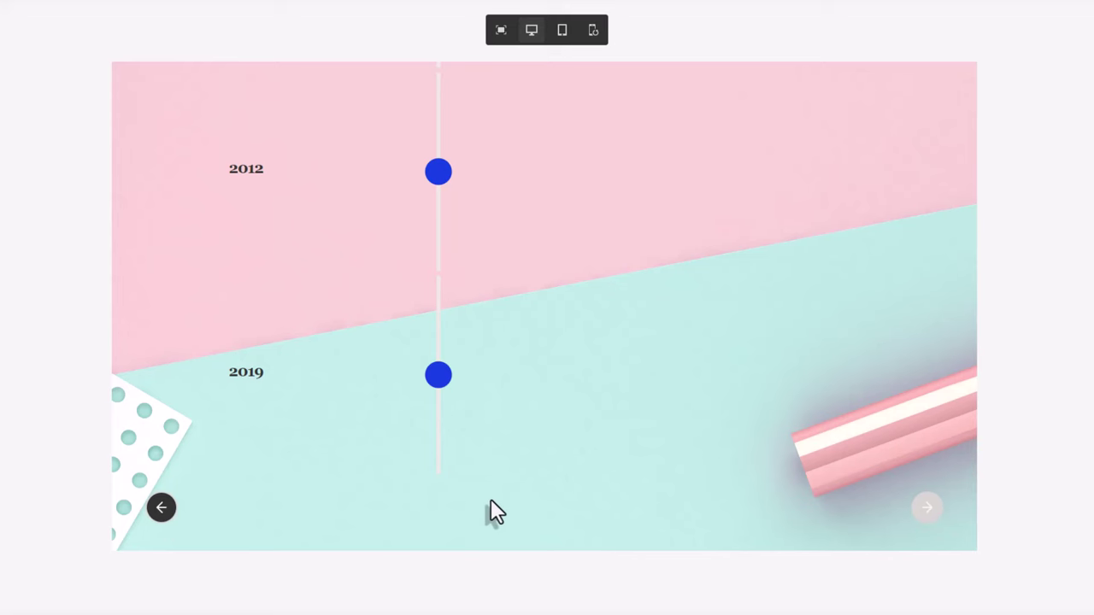
left_click(440, 389)
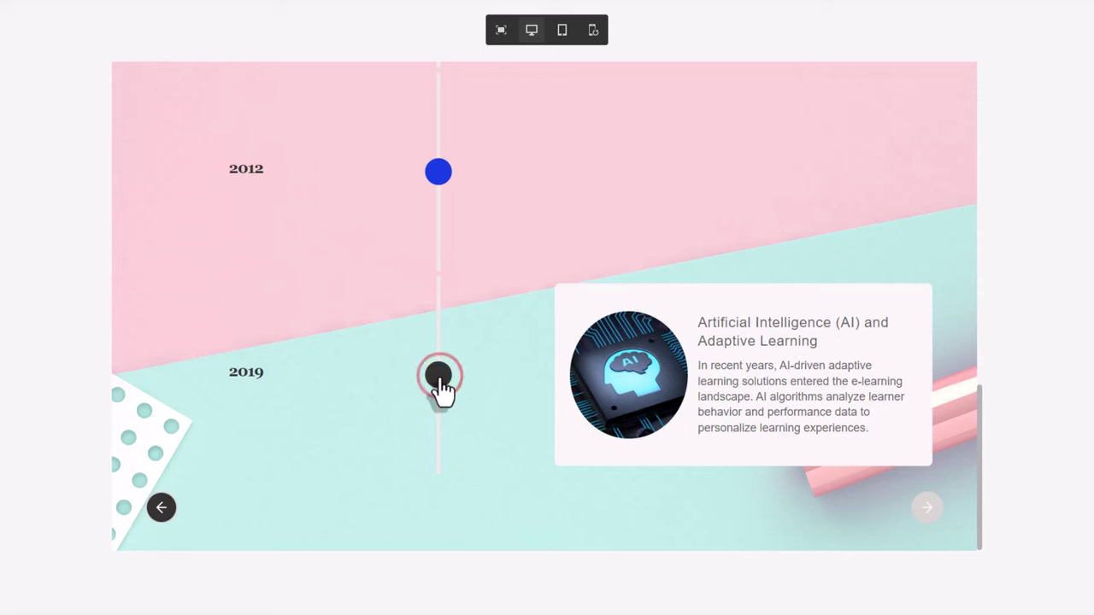
scroll(443, 388, "up", 2)
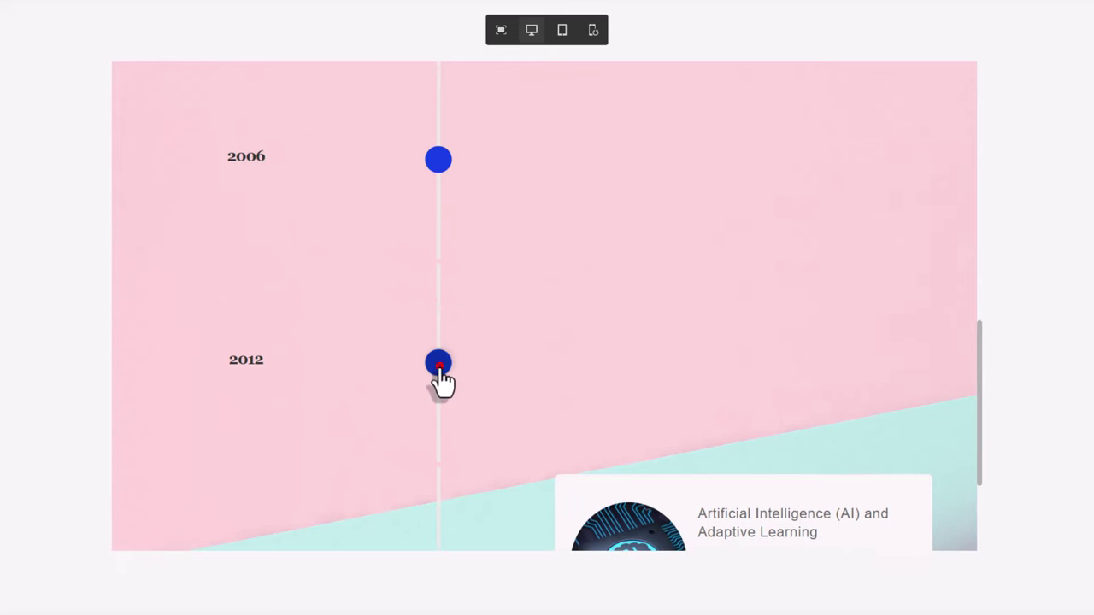
left_click(440, 374)
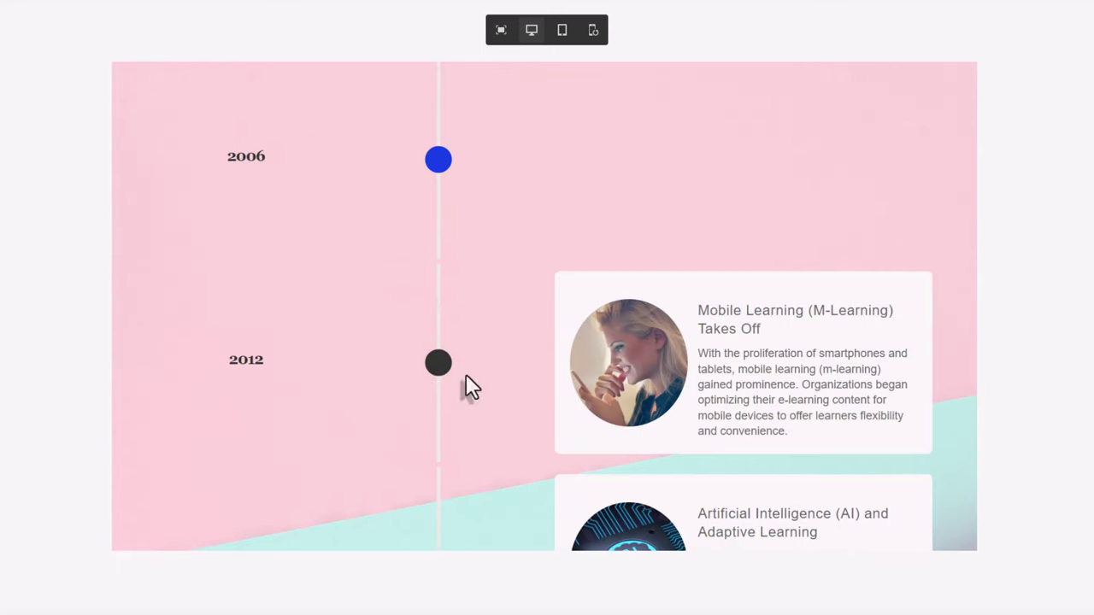
Switch the preview to the mobile layout, return to the timeline's start, and reveal and read the 1960 entry's card
left_click(597, 48)
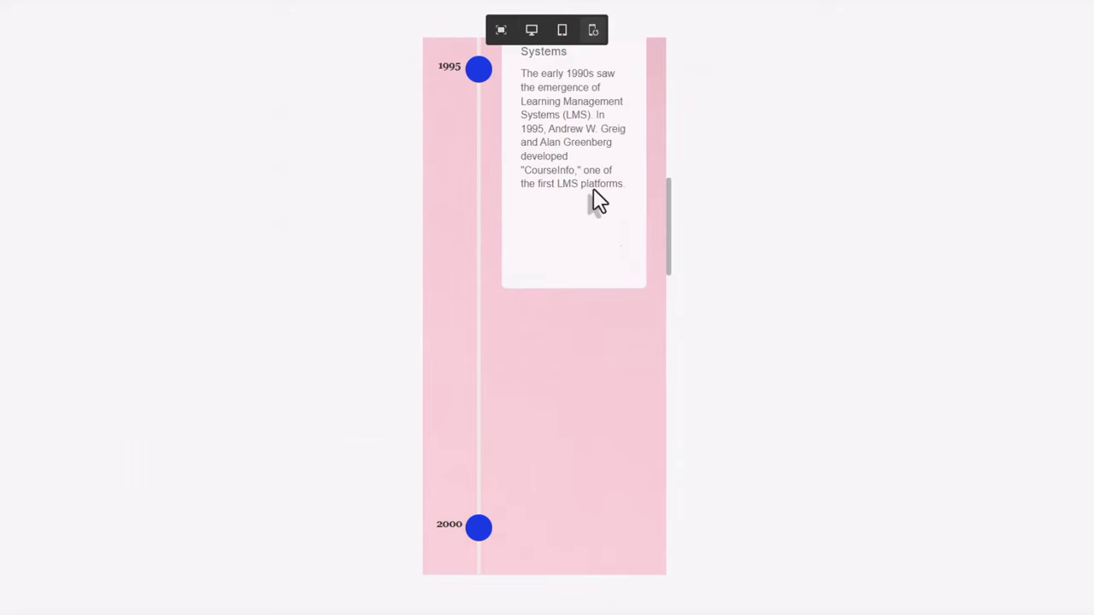
scroll(608, 208, "up", 10)
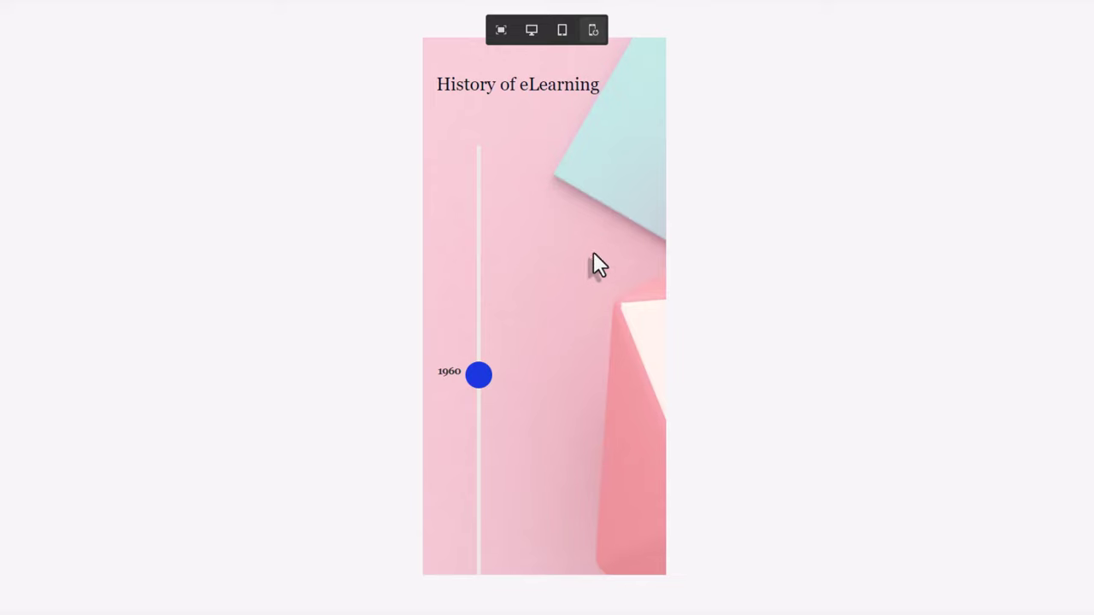
left_click(478, 374)
scroll(581, 290, "down", 2)
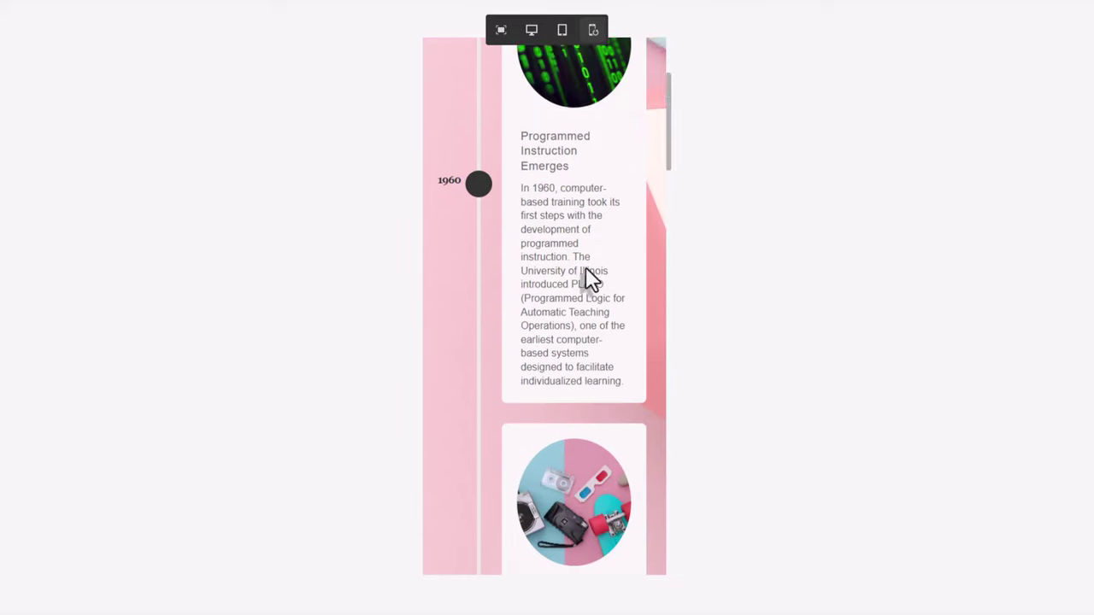
scroll(590, 278, "down", 8)
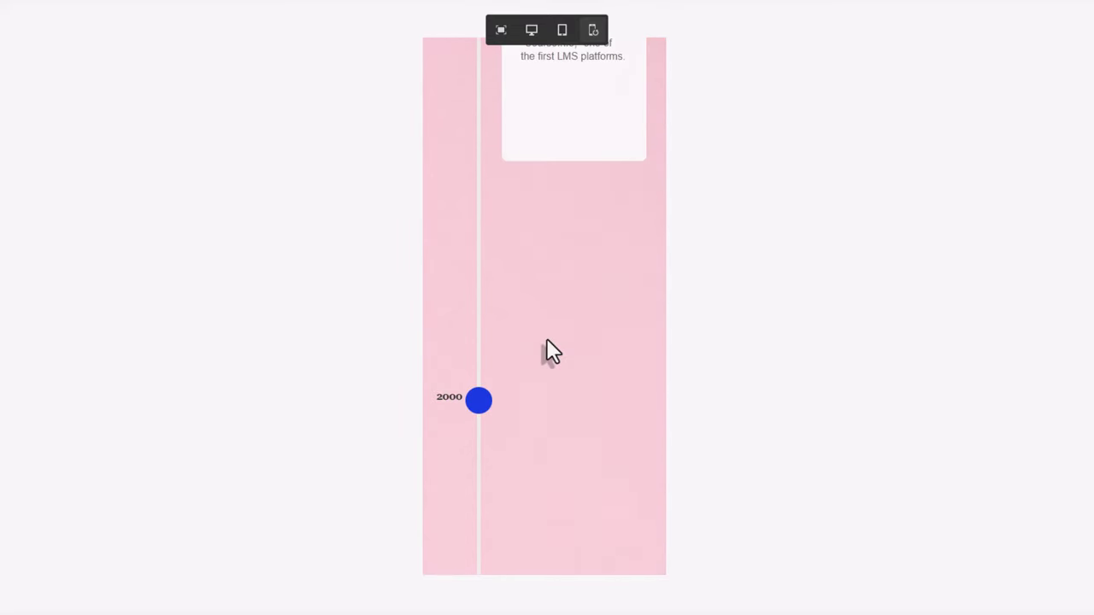
Reveal the 2000 and 2006 cards in the mobile preview and look through the remaining timeline past 2012
left_click(480, 401)
scroll(486, 252, "down", 1)
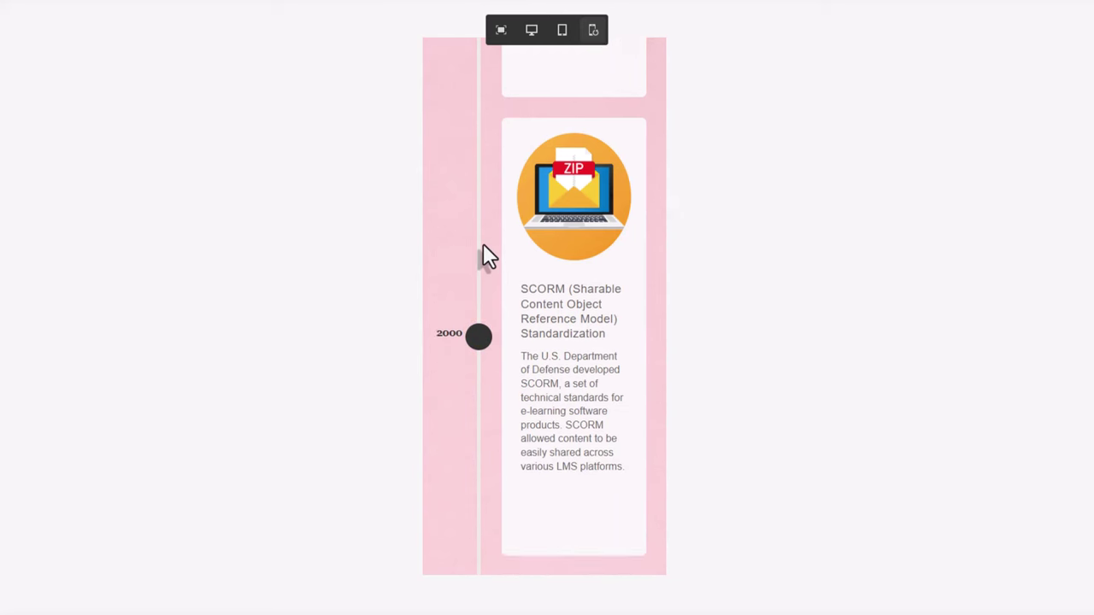
scroll(483, 248, "down", 3)
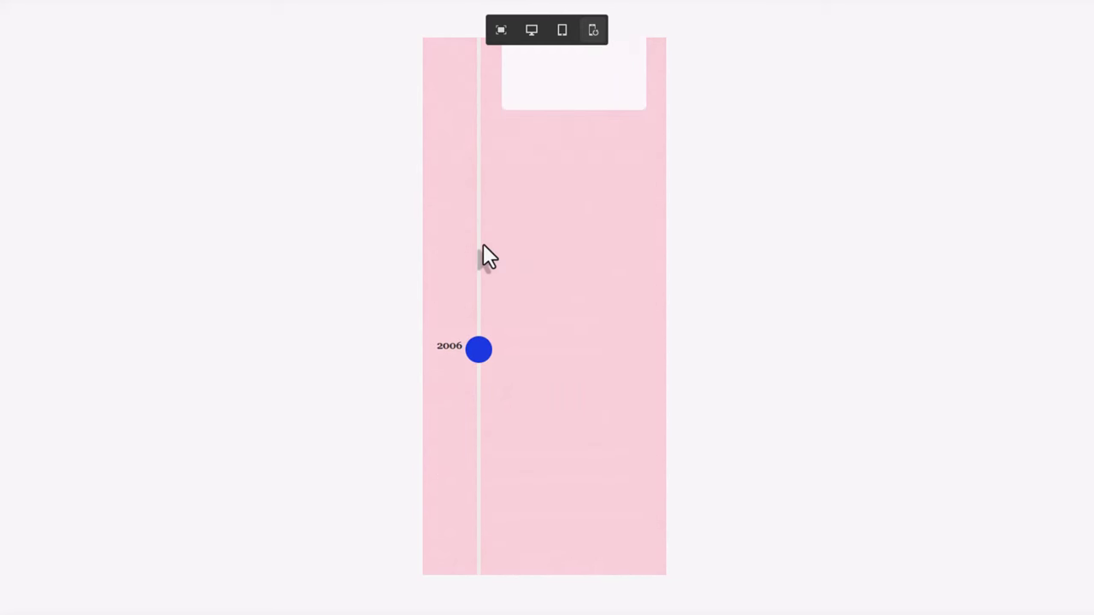
left_click(479, 349)
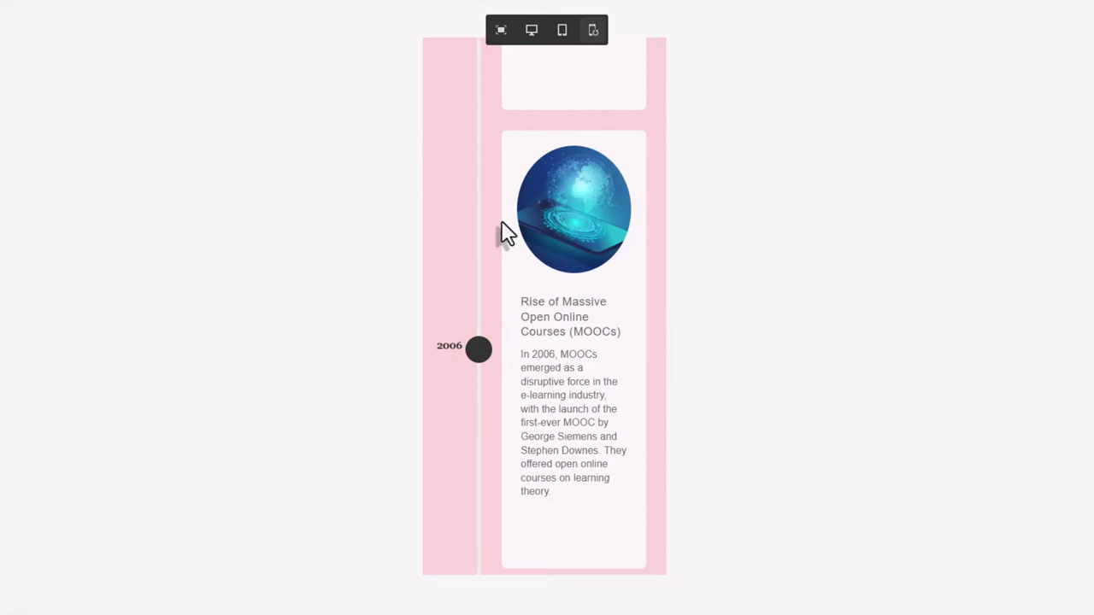
scroll(504, 233, "down", 4)
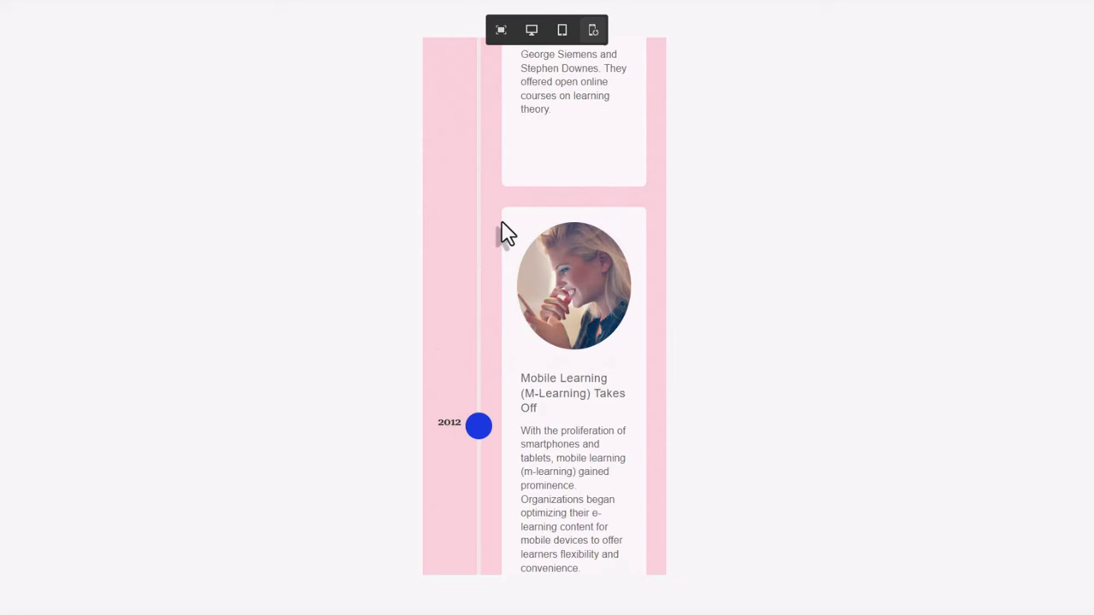
scroll(504, 233, "down", 4)
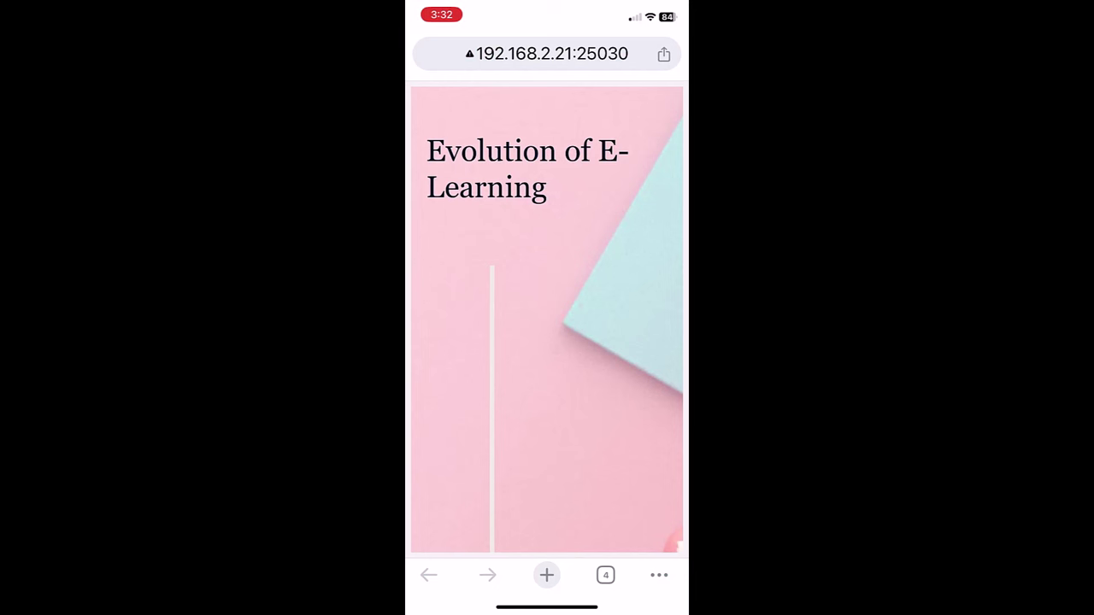
In the phone's browser, reveal the 1960 card of the "Evolution of E-Learning" timeline and view its image and description
scroll(547, 318, "down", 5)
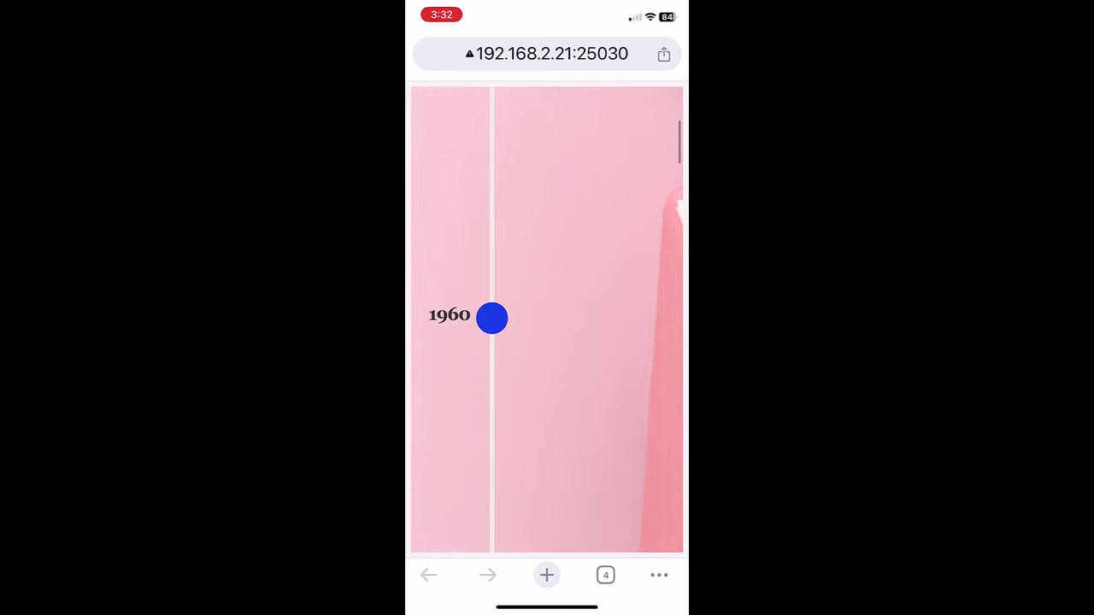
scroll(547, 318, "down", 1)
left_click(492, 292)
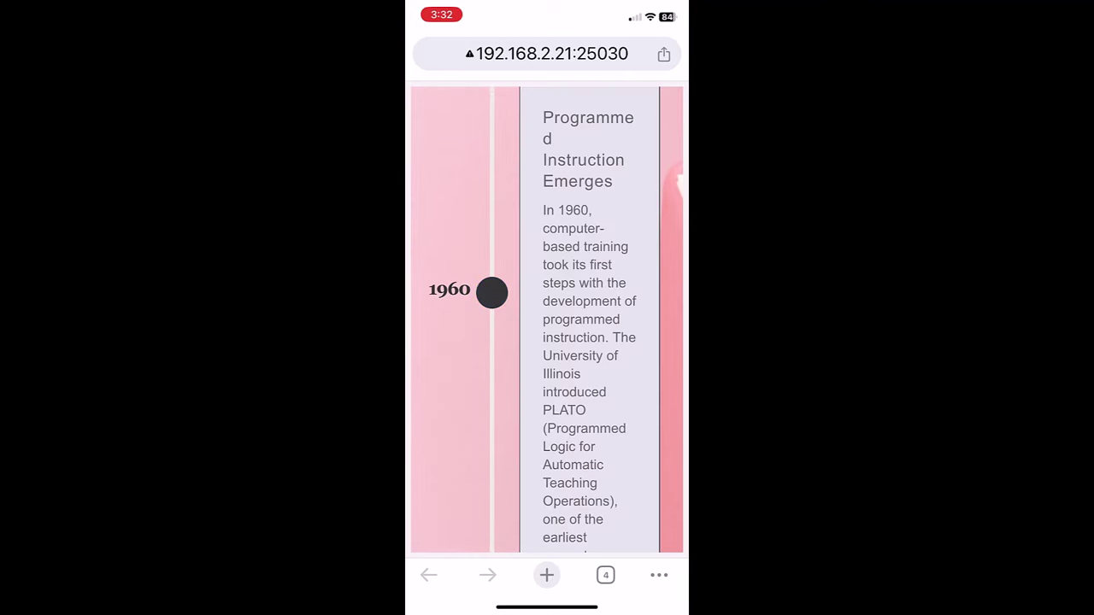
scroll(547, 318, "up", 2)
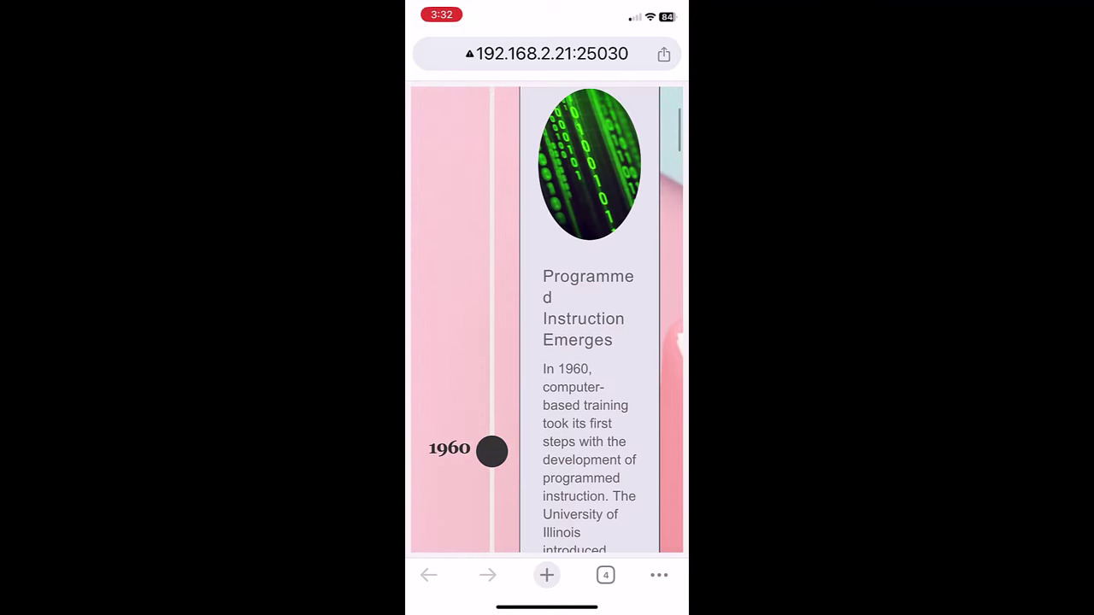
scroll(547, 319, "down", 4)
Reveal the 1995 and 2000 entries' cards on the phone and read the SCORM description to its end
scroll(546, 319, "down", 5)
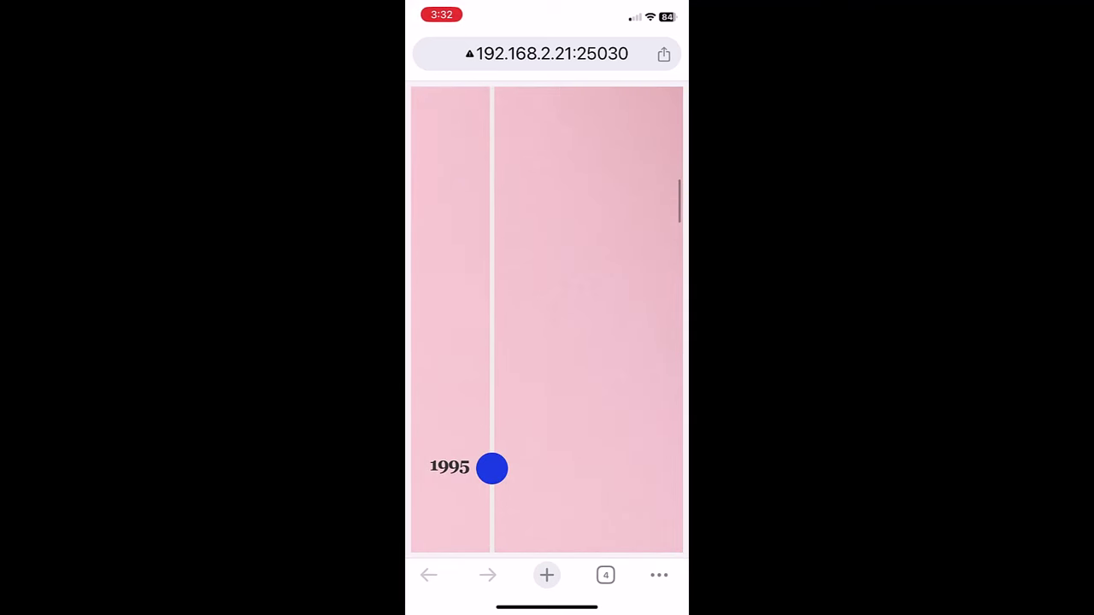
left_click(491, 468)
scroll(547, 318, "down", 4)
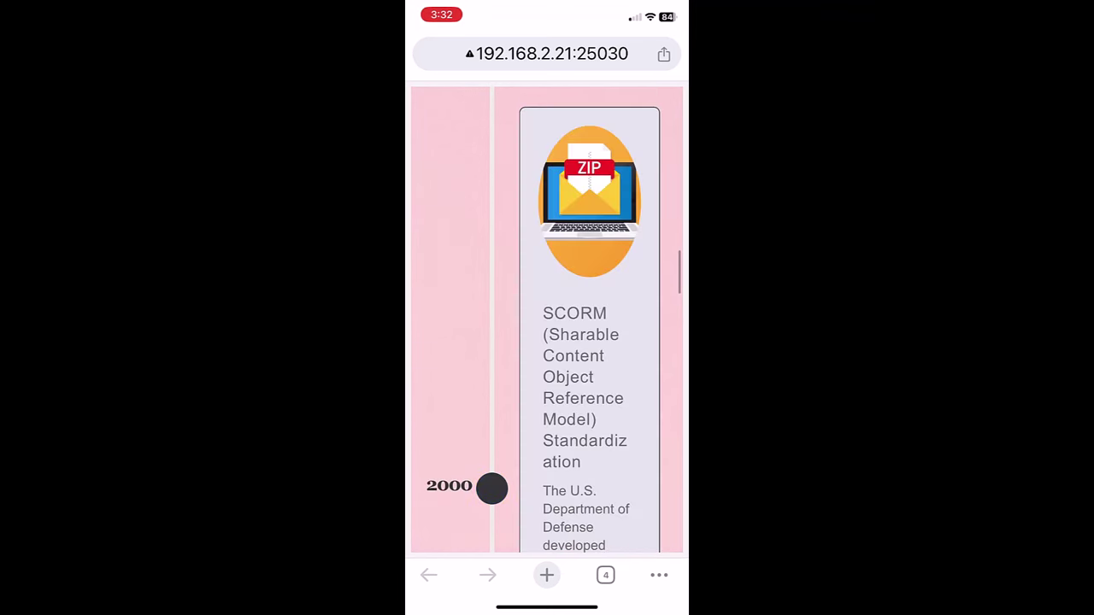
scroll(547, 319, "down", 4)
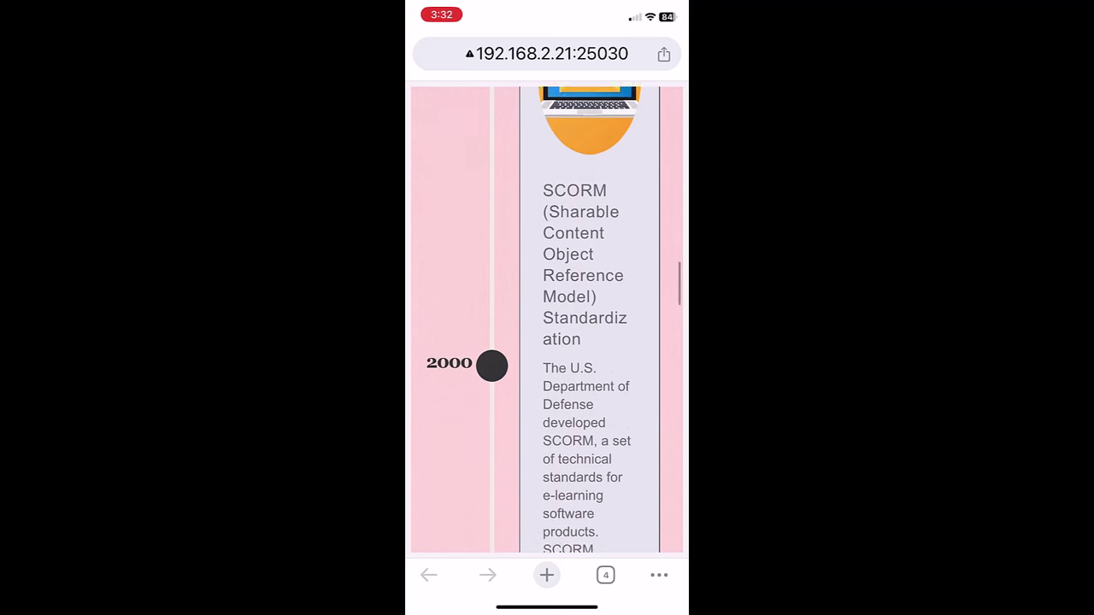
scroll(547, 319, "down", 5)
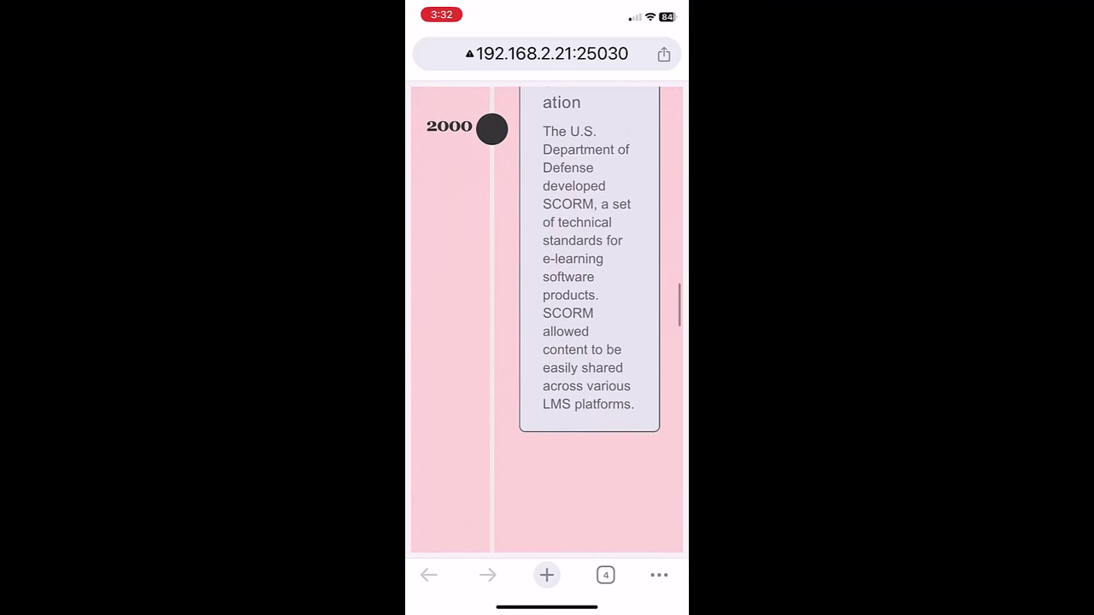
Reveal the 2006, 2012 and 2019 cards on the phone and view the timeline down to its end
scroll(547, 319, "down", 3)
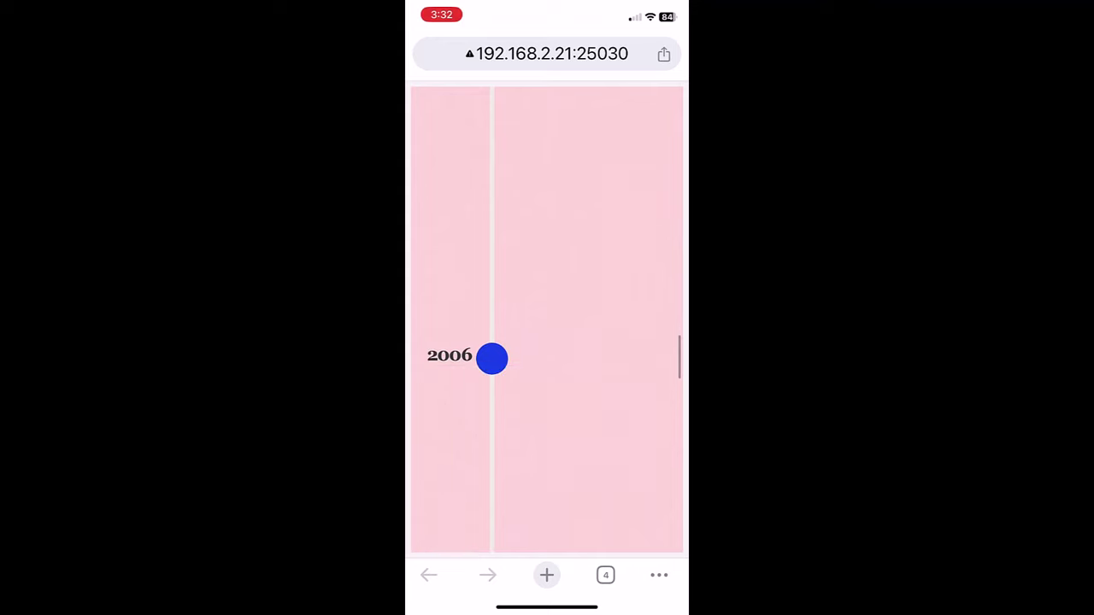
scroll(547, 319, "down", 5)
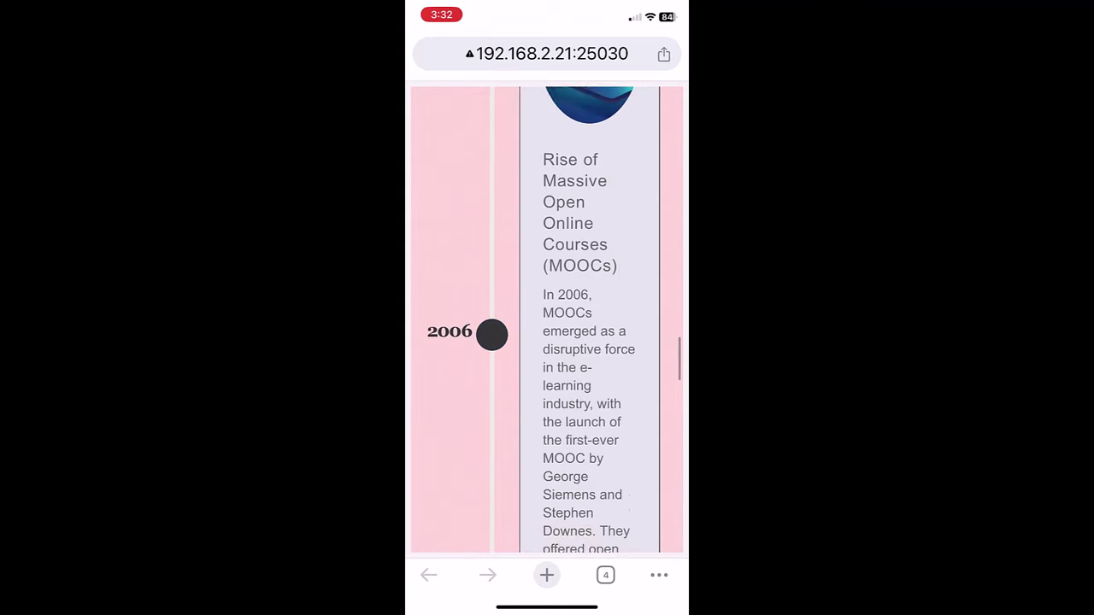
scroll(546, 318, "down", 4)
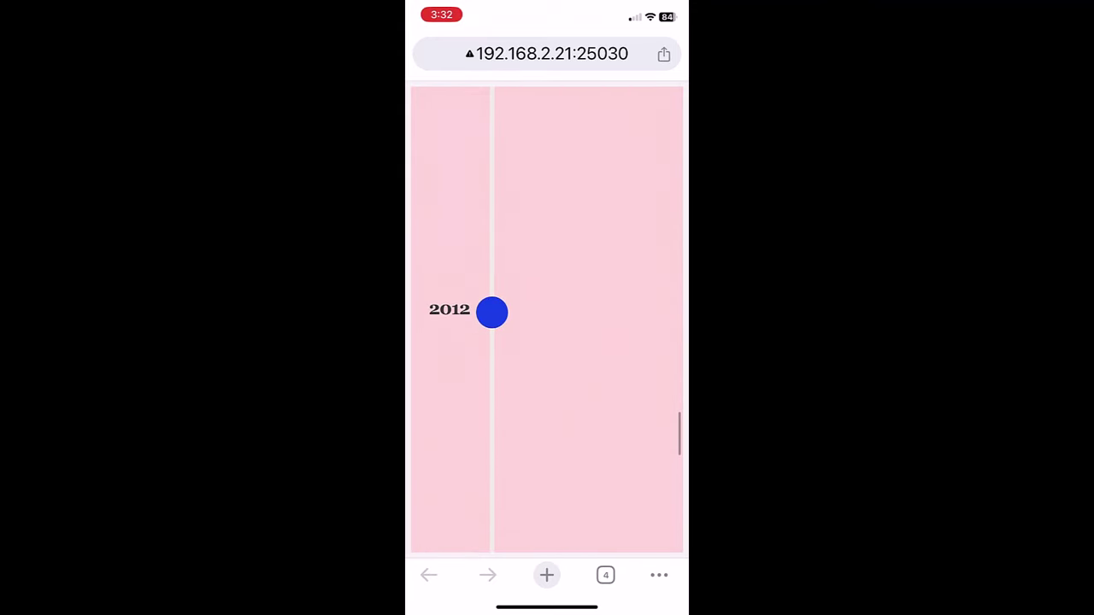
scroll(547, 319, "down", 10)
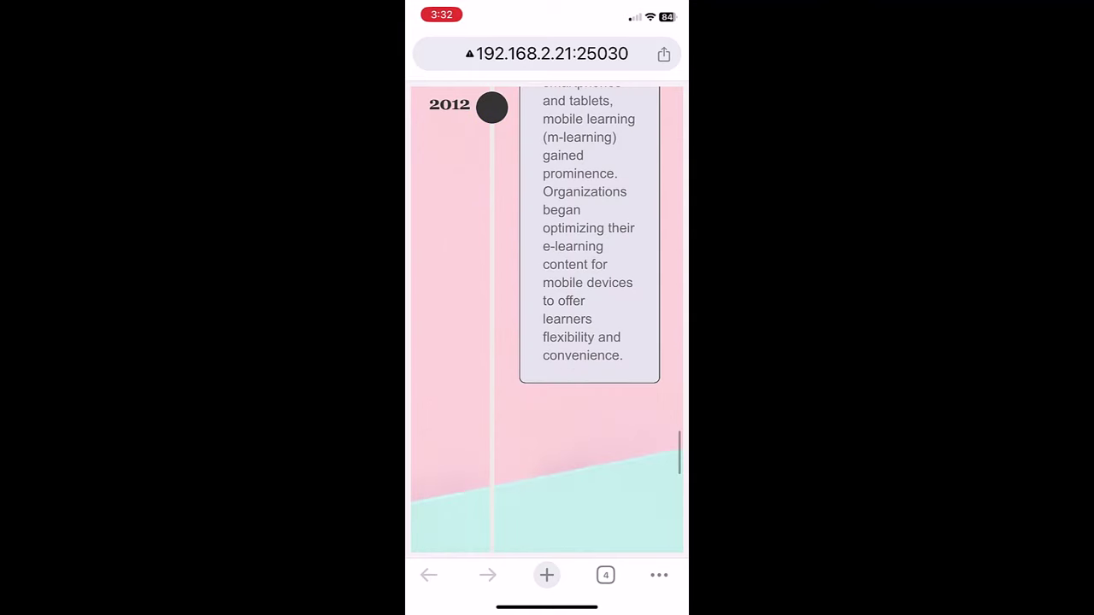
scroll(547, 319, "down", 5)
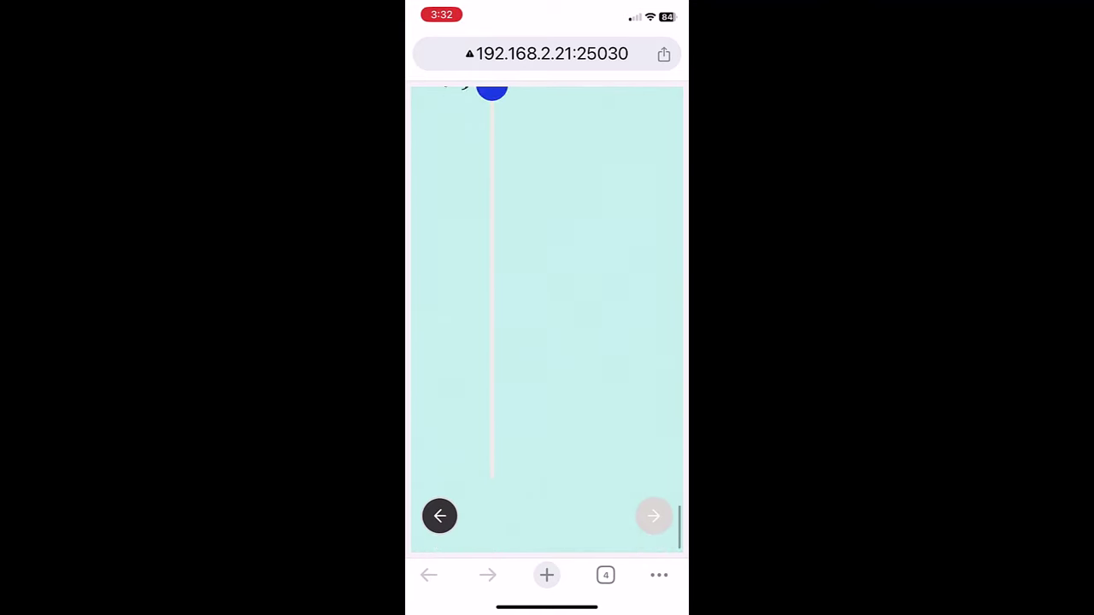
scroll(547, 319, "up", 2)
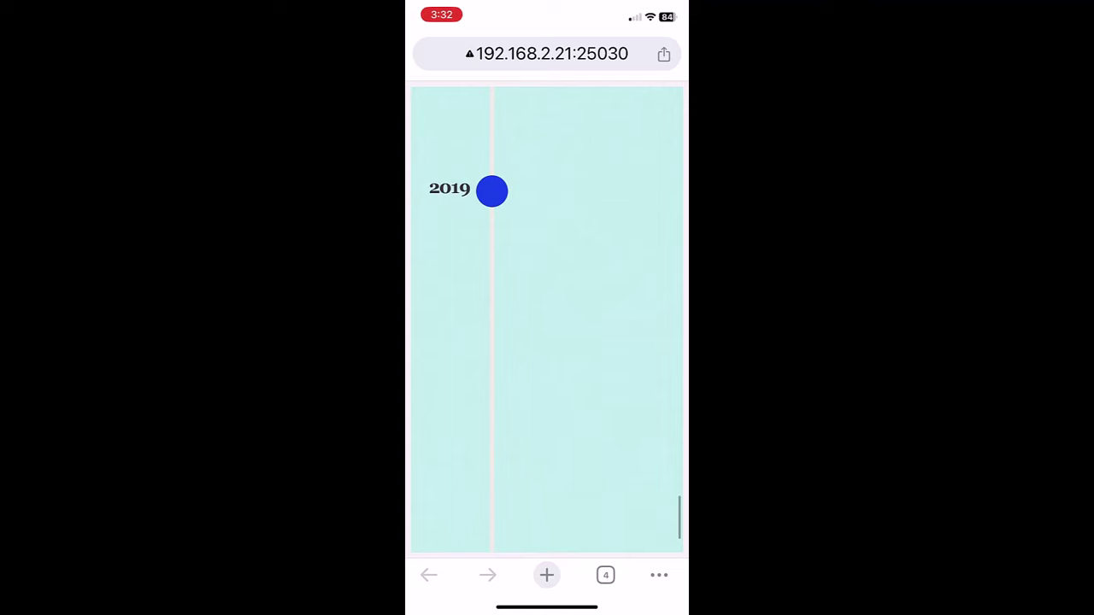
scroll(547, 319, "down", 3)
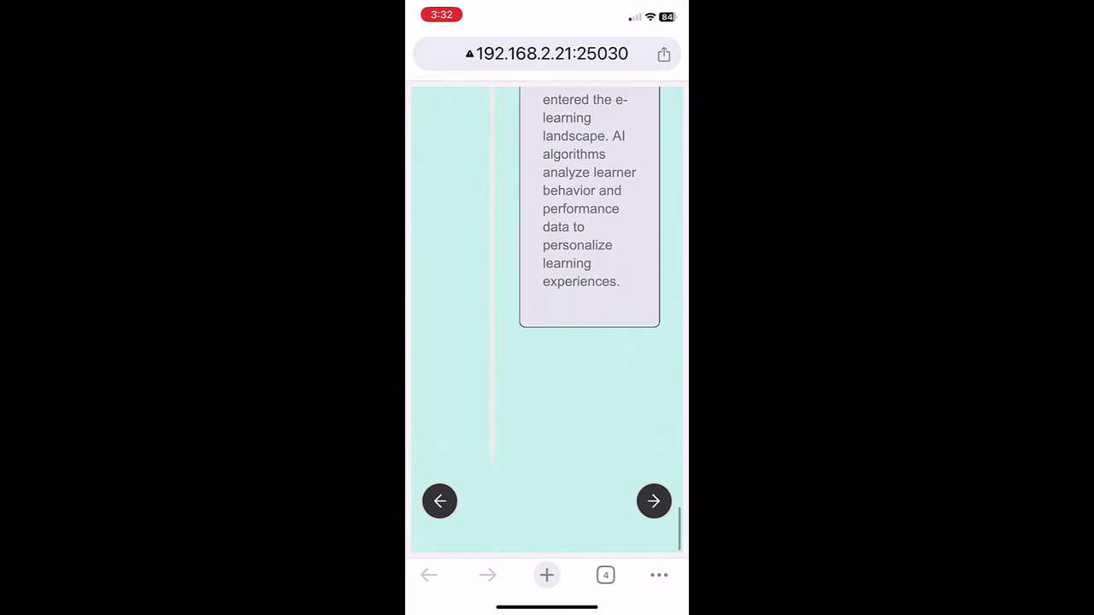